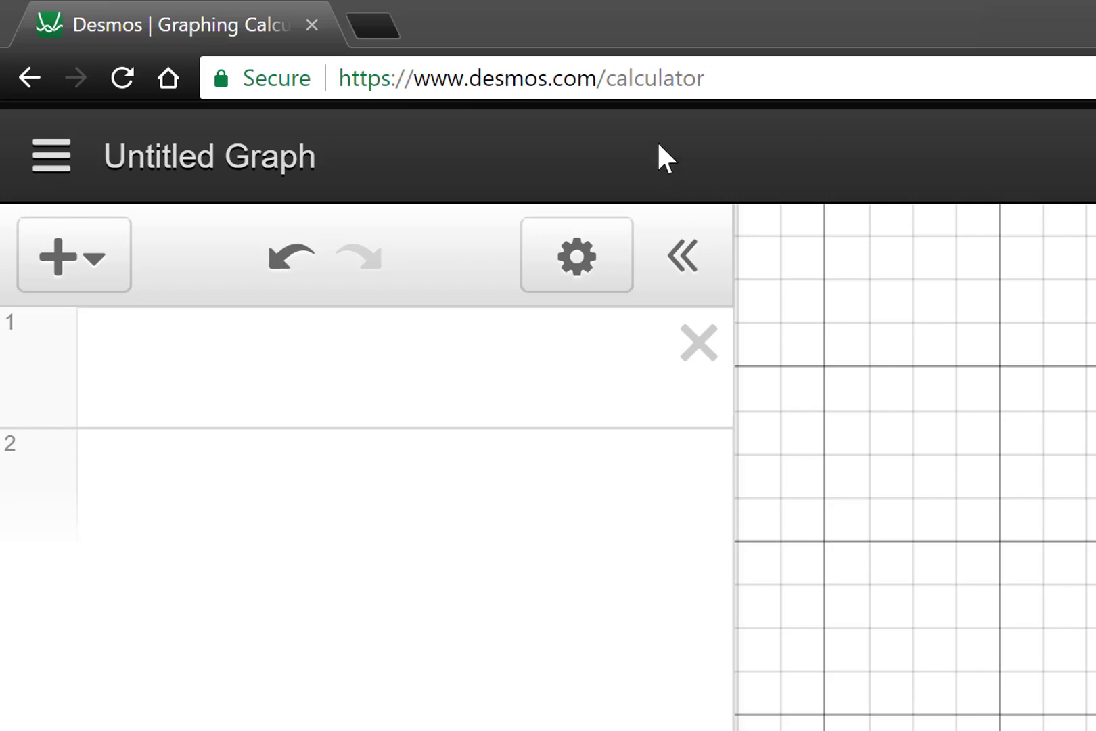
# - Go to desmos.com, leaving the current graph, and open a new graphing calculator
pyautogui.click(536, 80)
pyautogui.write('desmost')
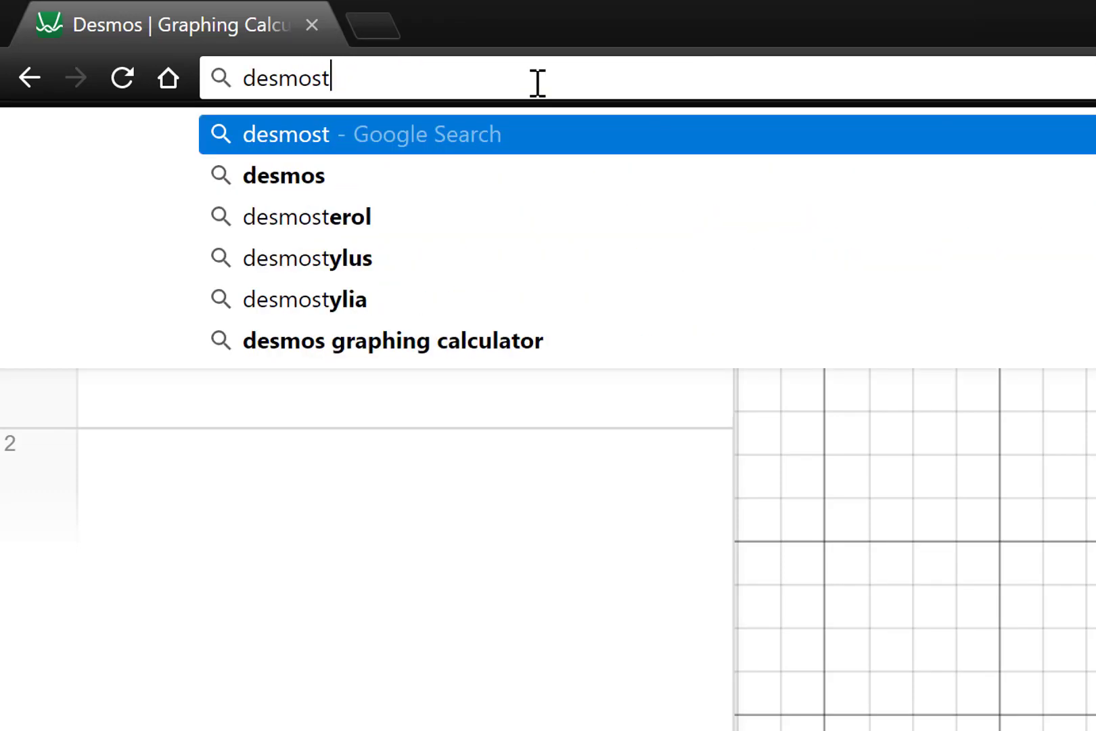
pyautogui.press('BackSpace')
pyautogui.write('.com')
pyautogui.press('Return')
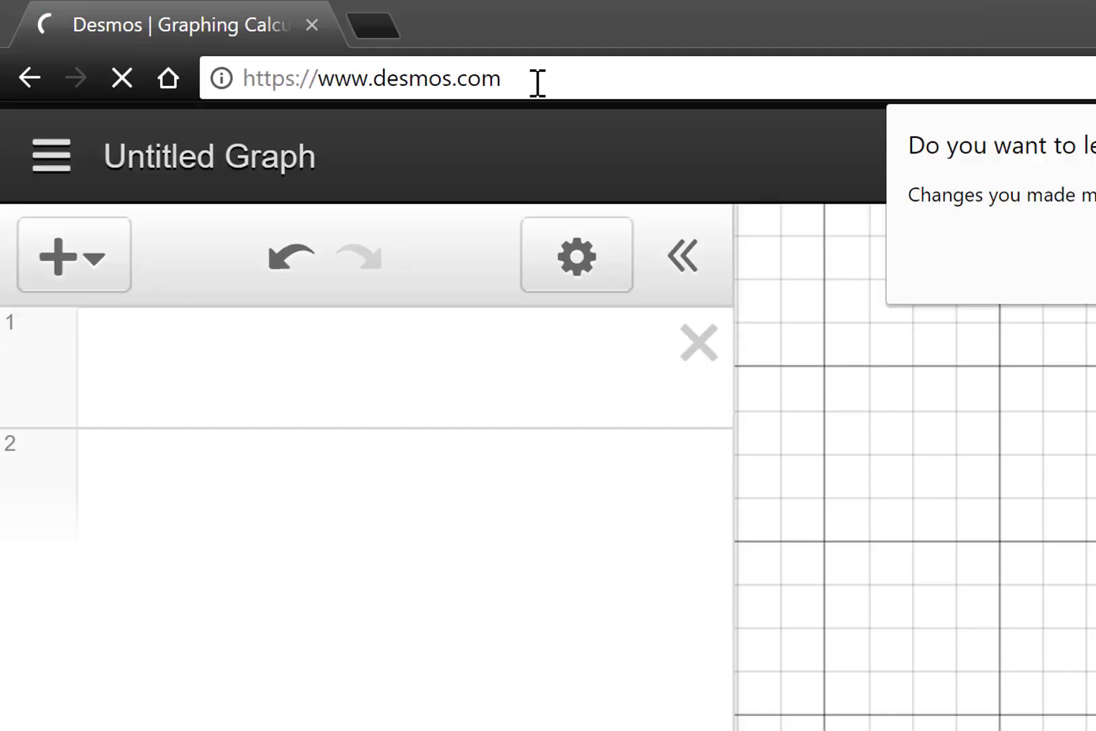
pyautogui.click(1095, 288)
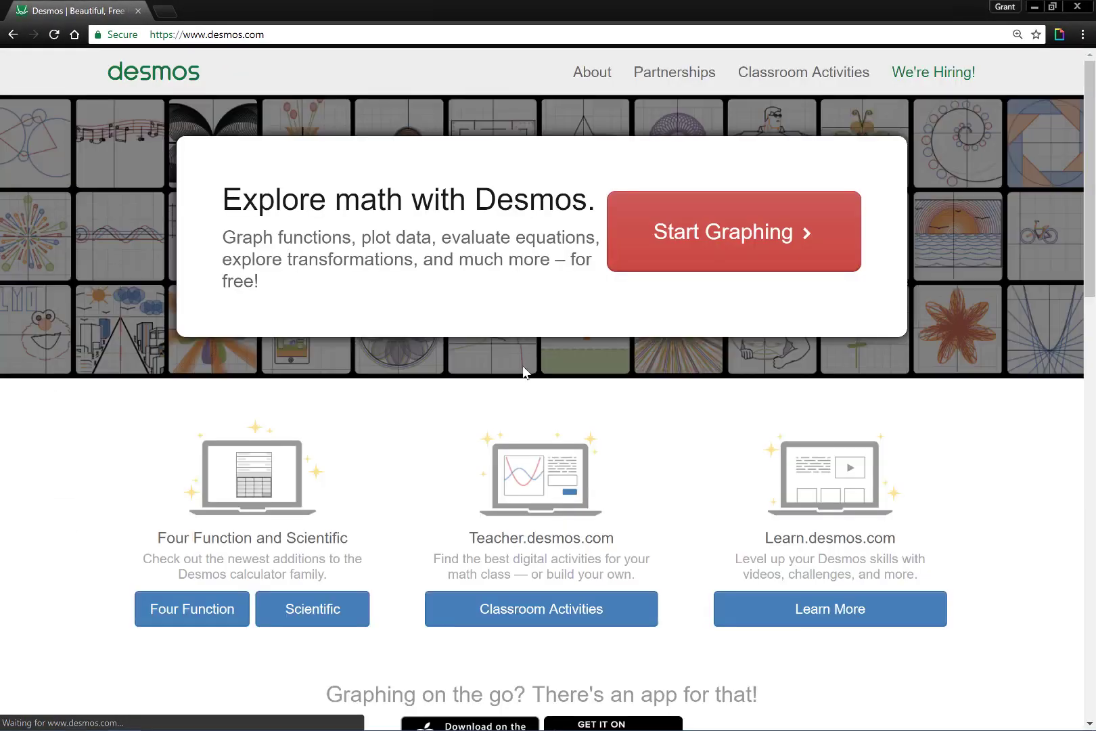
pyautogui.click(721, 247)
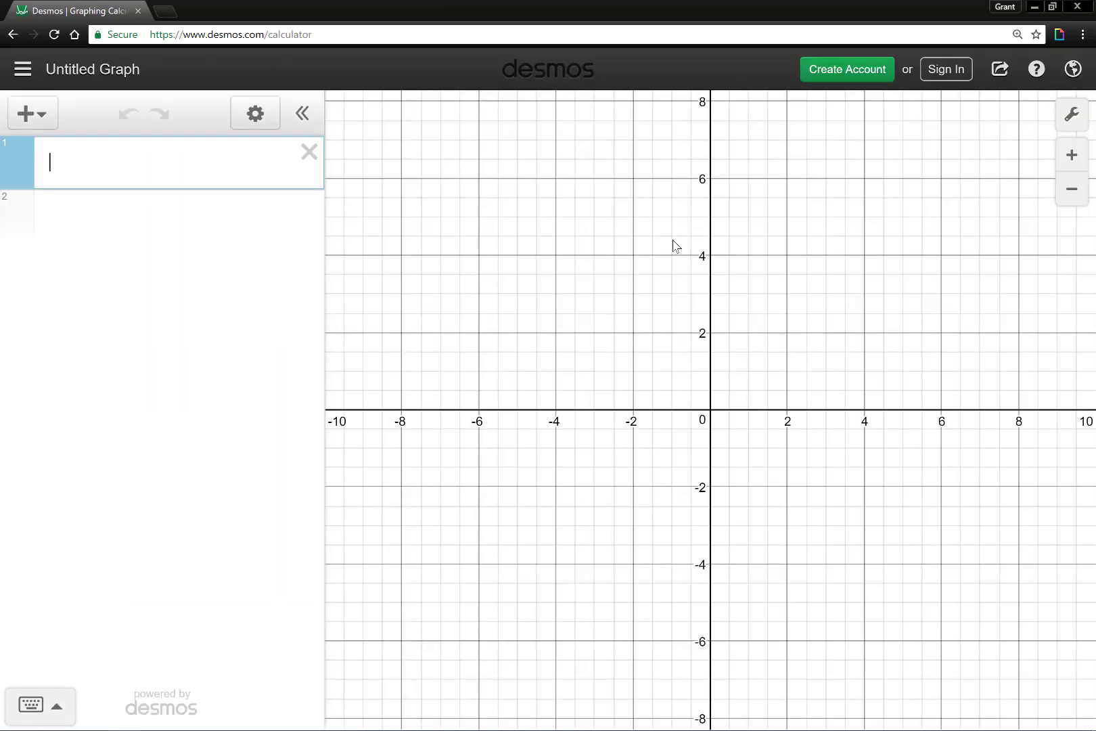
pyautogui.moveTo(791, 308); pyautogui.dragTo(575, 414)
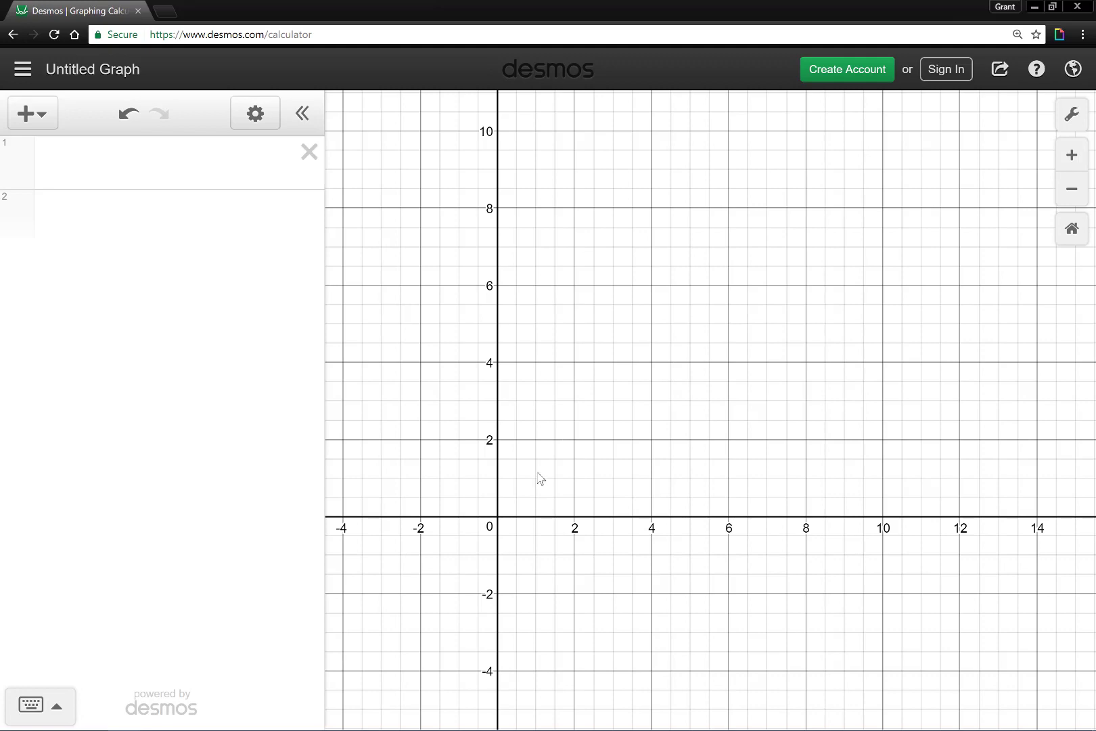
pyautogui.moveTo(538, 477); pyautogui.dragTo(552, 464)
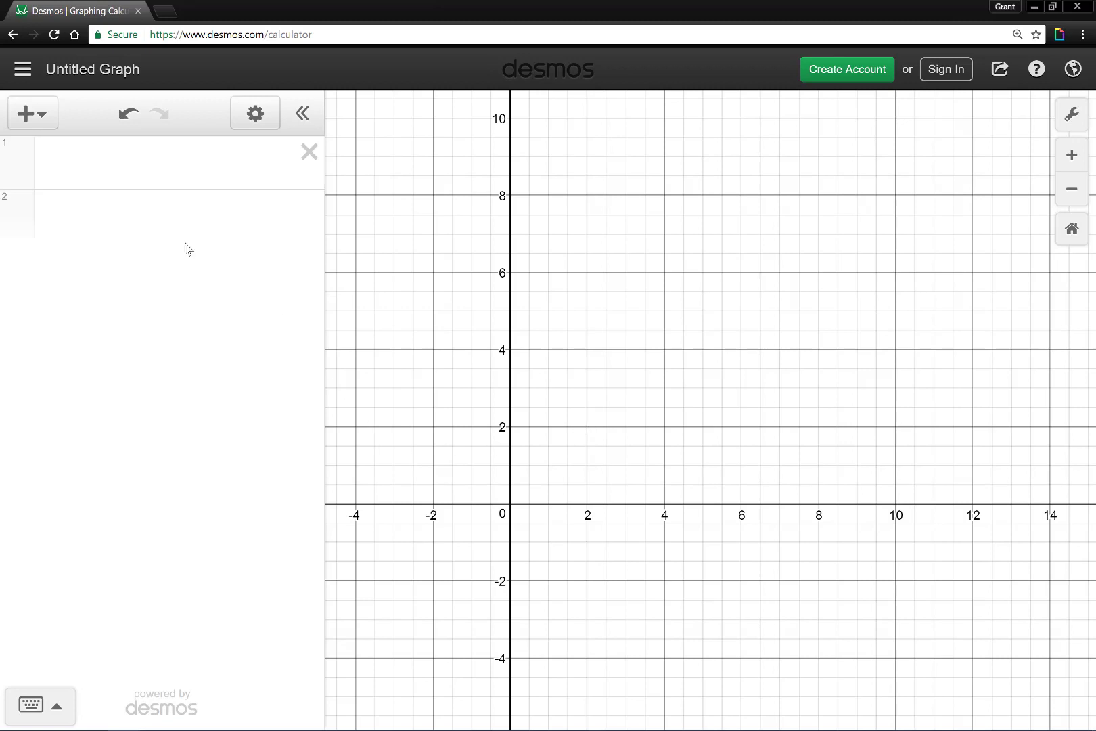
pyautogui.click(120, 169)
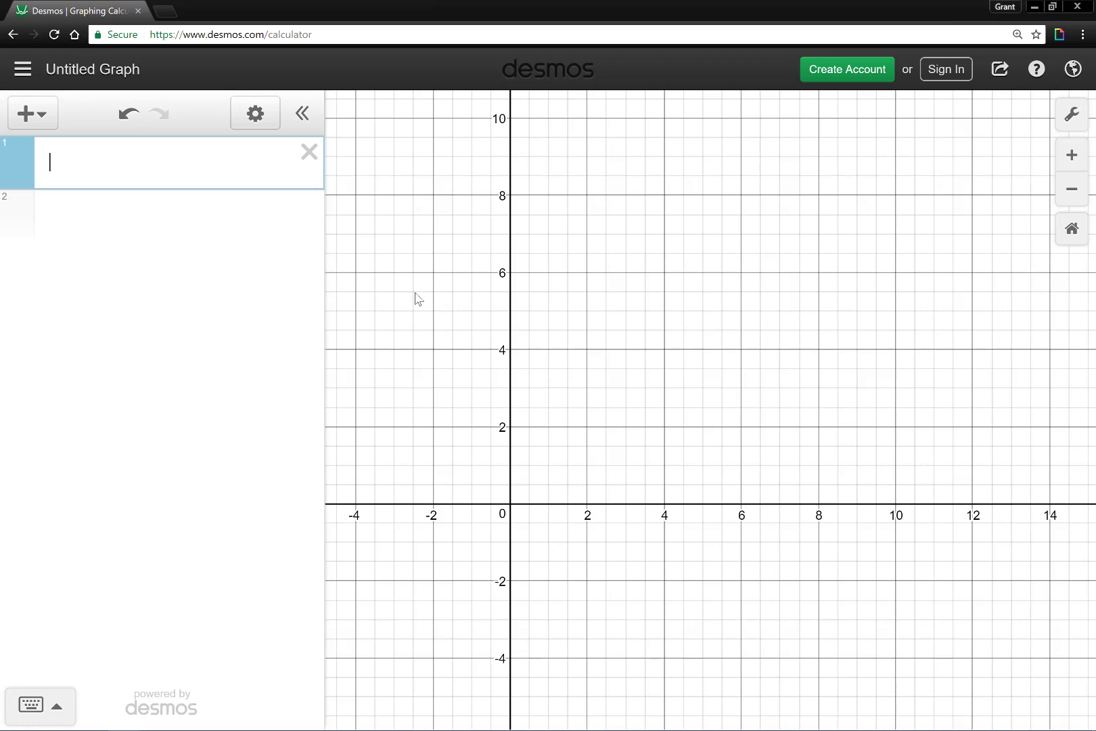
pyautogui.moveTo(409, 396); pyautogui.dragTo(521, 395)
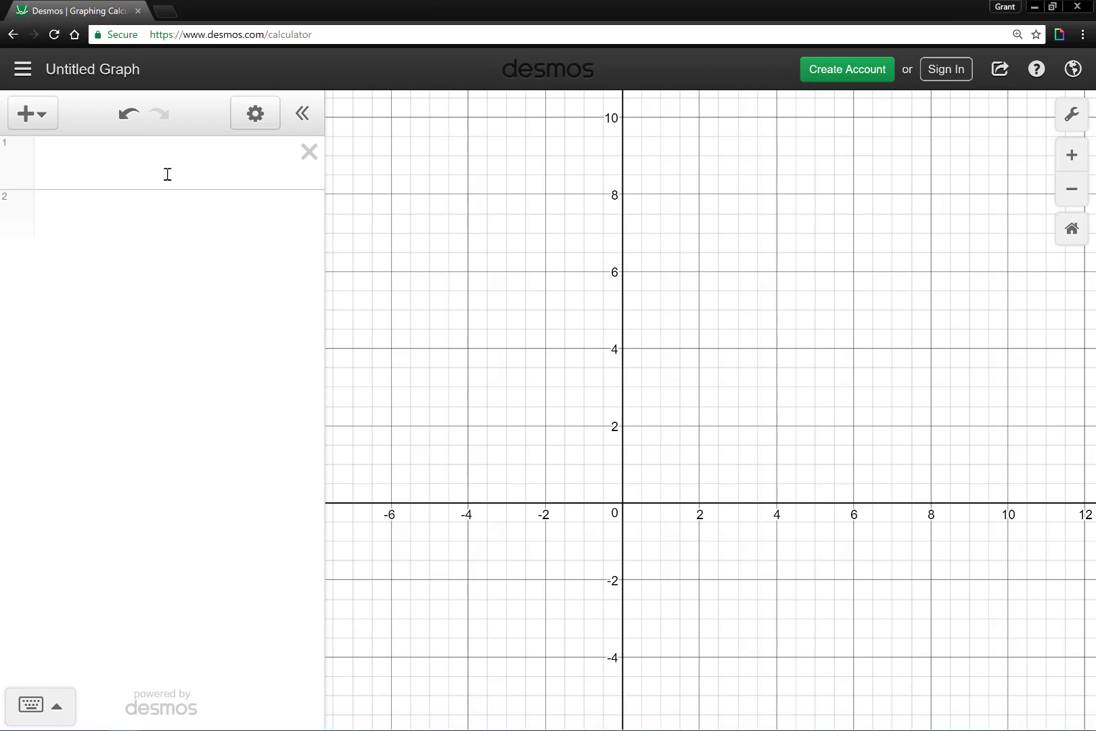
# - Evaluate 3/5 + sin(1/π) in the first expression line
pyautogui.click(244, 183)
pyautogui.write('3/5')
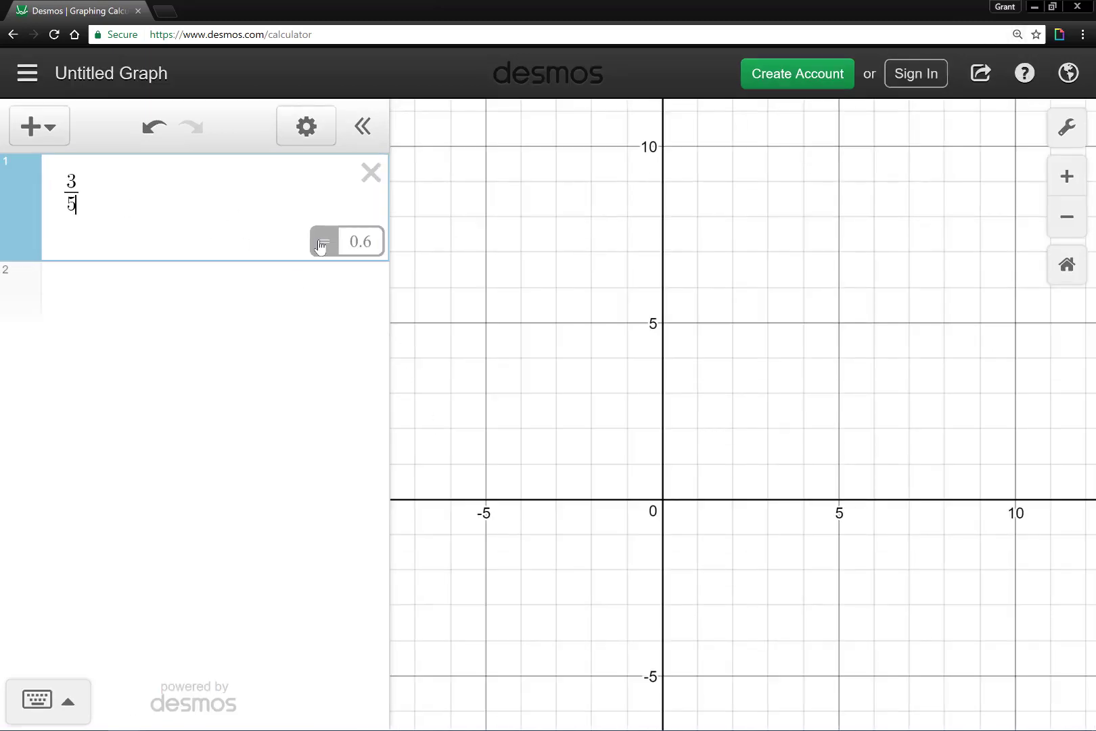
pyautogui.click(227, 210)
pyautogui.write('+sin(')
pyautogui.write('1/pi')
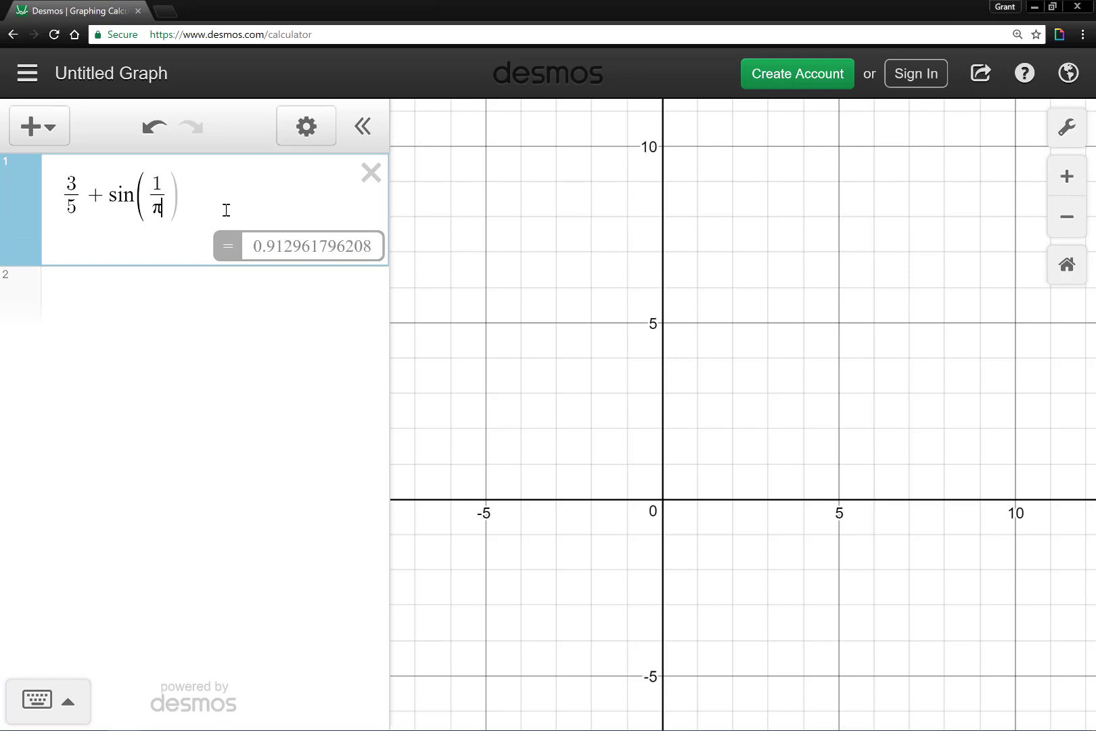
pyautogui.write(')')
pyautogui.press('BackSpace')
pyautogui.click(184, 200)
# - Replace the first expression with the parabola y = (x − 2)^2 + 3
pyautogui.click(371, 177)
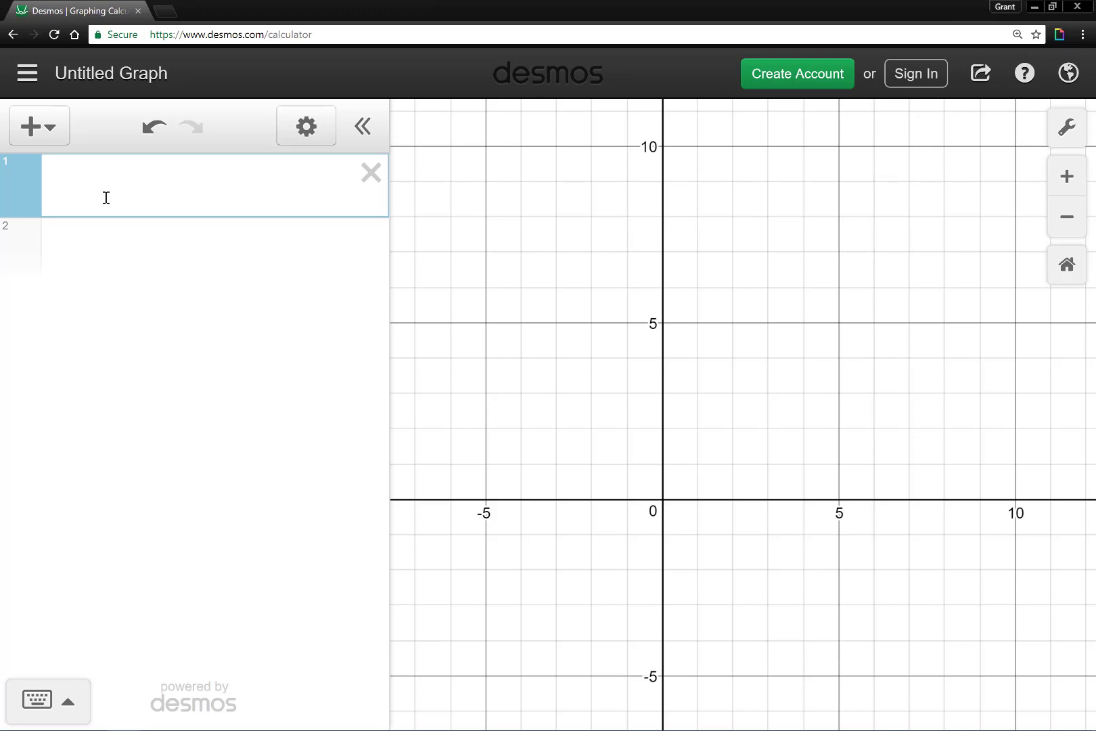
pyautogui.write('y=(x-2)')
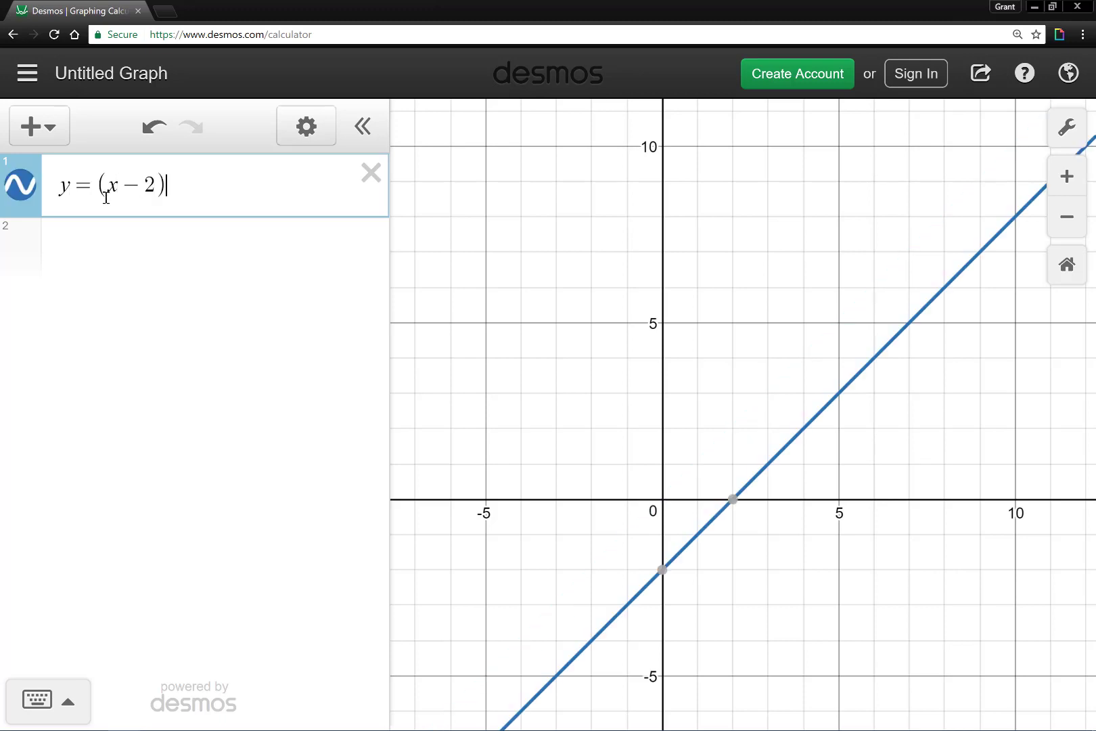
pyautogui.write('^2')
pyautogui.press('Right')
pyautogui.write('+3')
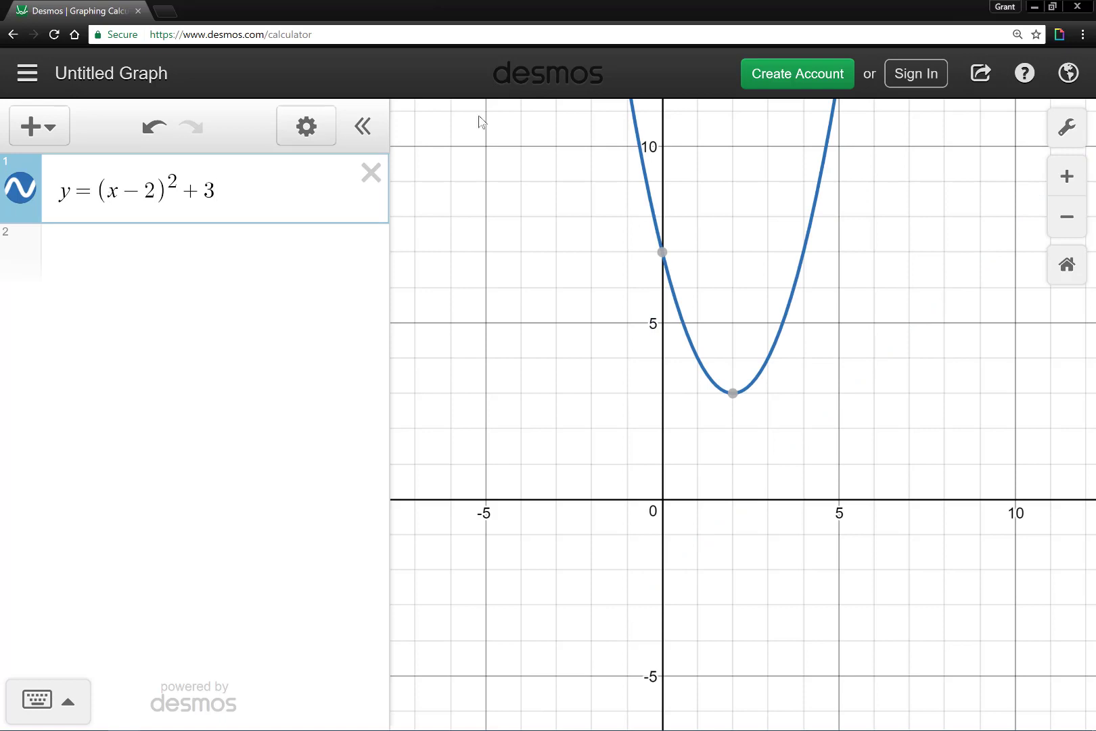
# - Show the coordinate labels of the parabola's y-intercept and vertex on the graph
pyautogui.click(738, 448)
pyautogui.moveTo(718, 454); pyautogui.dragTo(648, 468)
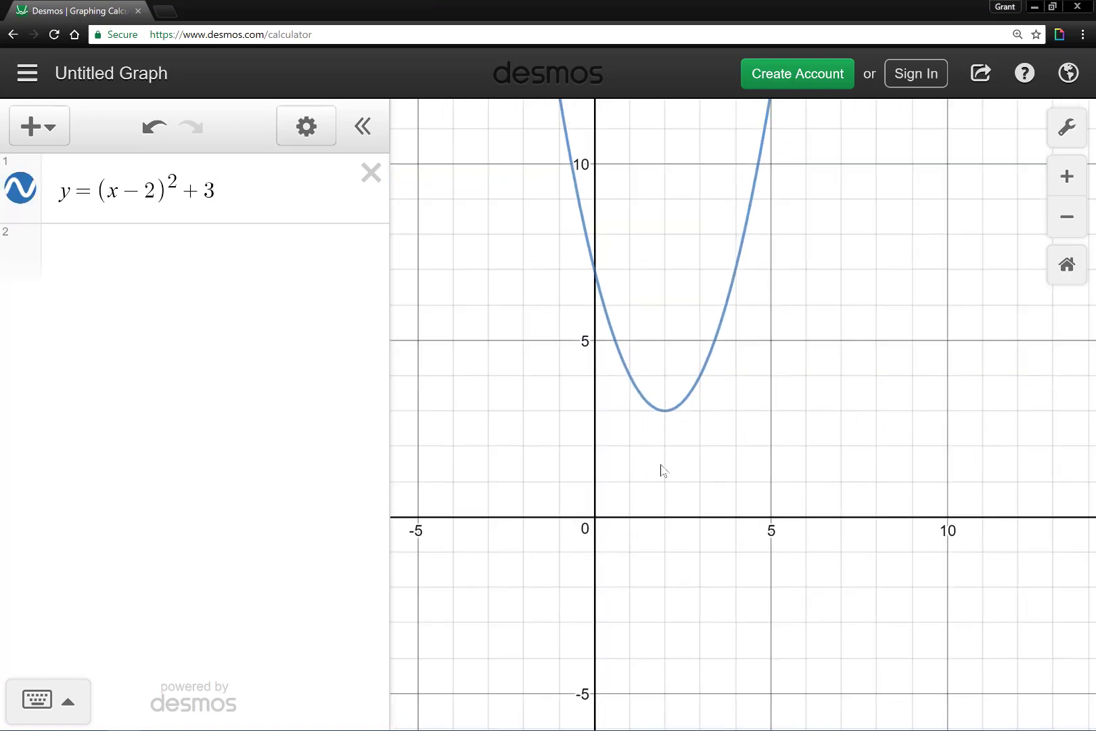
pyautogui.moveTo(611, 163); pyautogui.dragTo(630, 200)
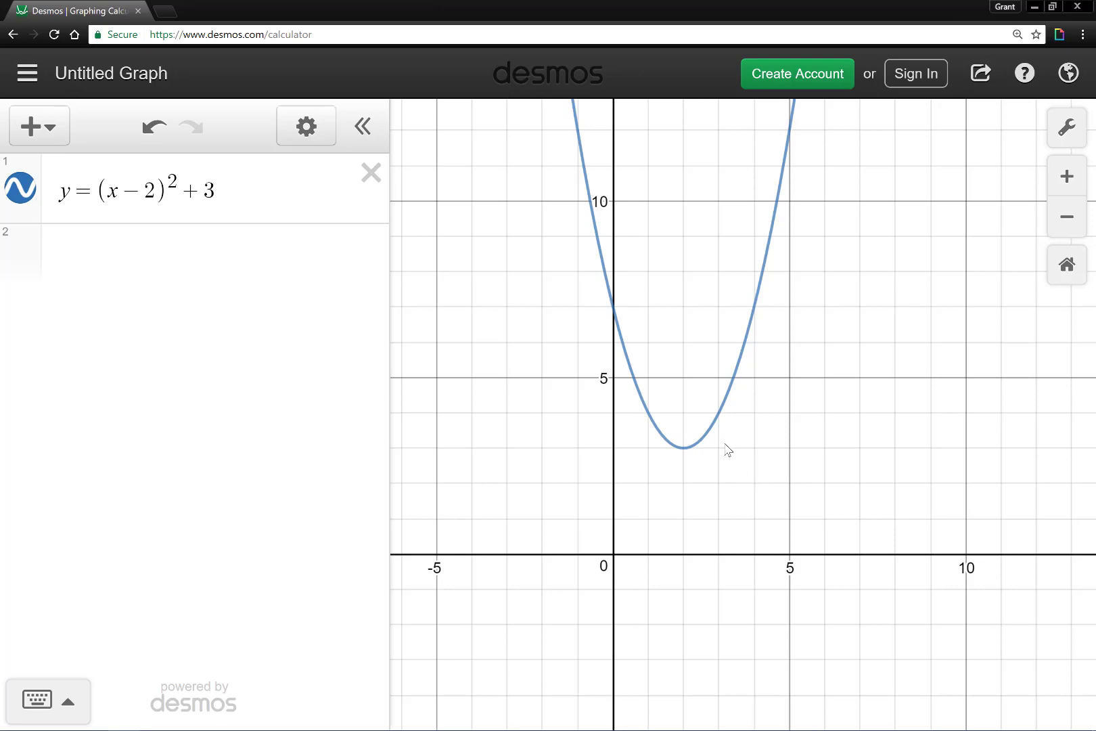
pyautogui.click(697, 447)
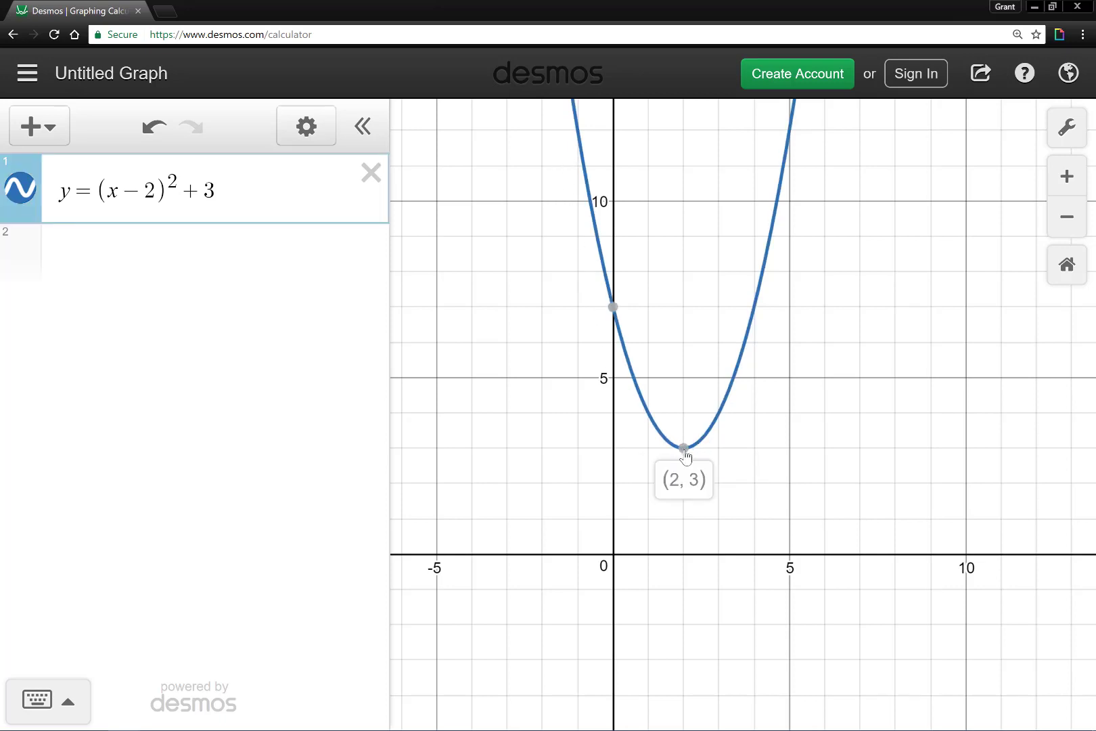
pyautogui.moveTo(610, 318)
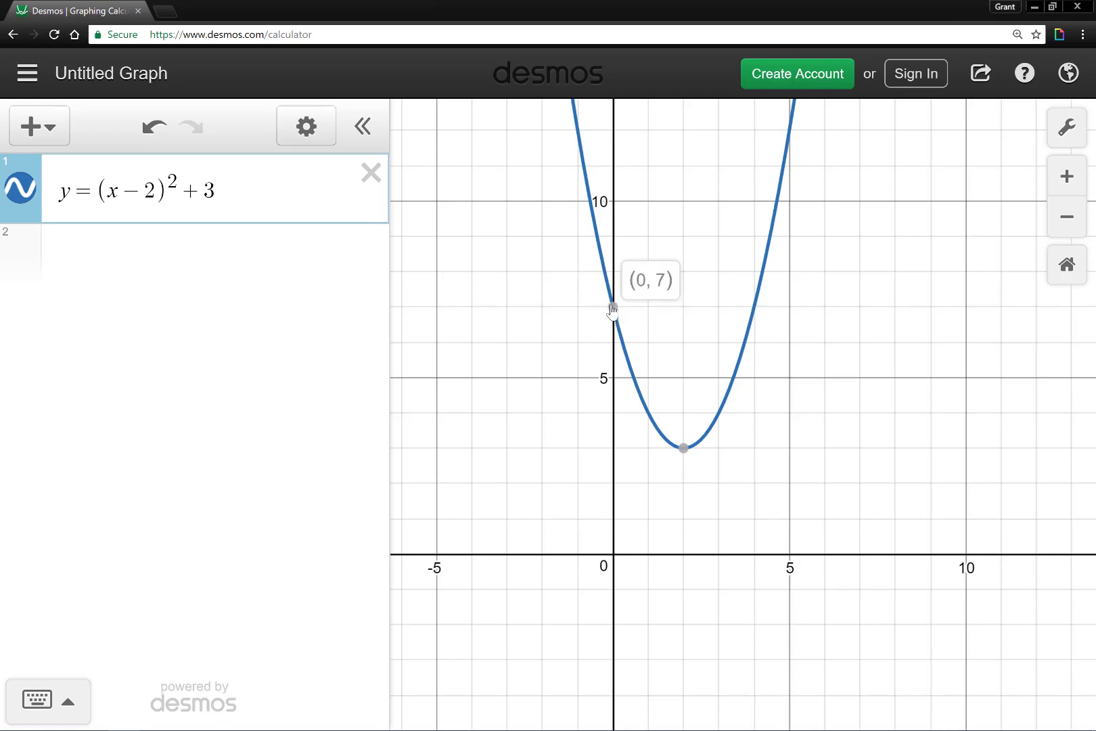
pyautogui.click(613, 309)
pyautogui.click(684, 452)
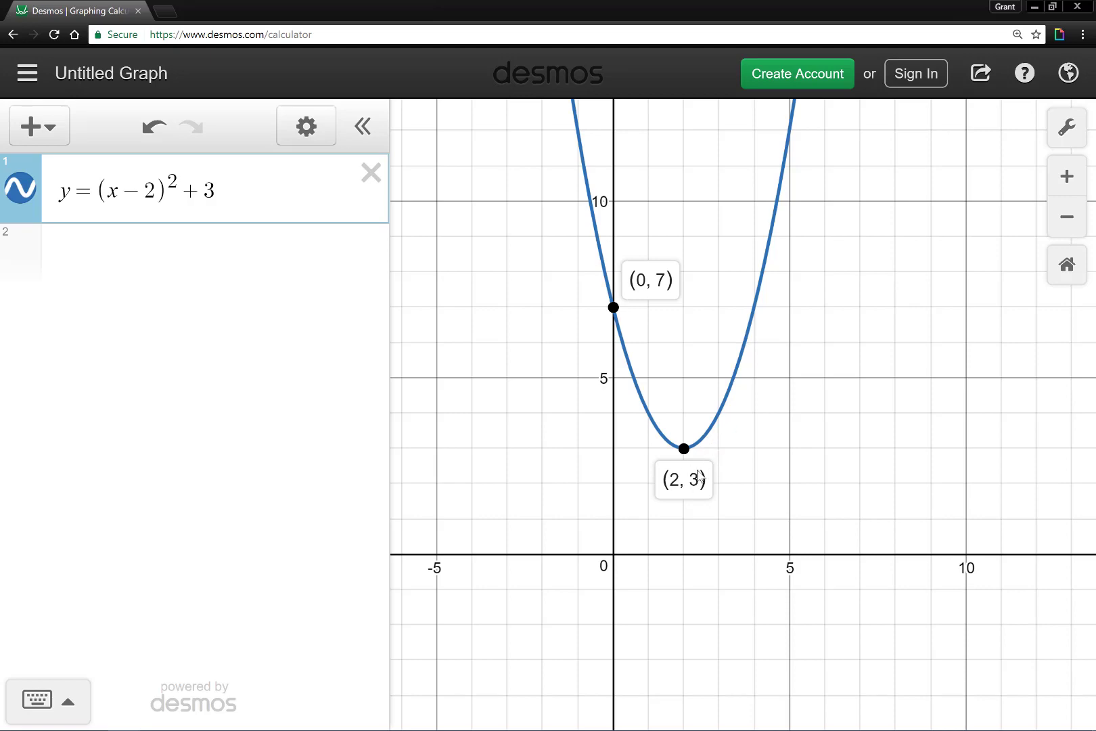
# - Trace a point along the parabola's rising side to read its coordinates
pyautogui.click(673, 377)
pyautogui.moveTo(672, 377); pyautogui.dragTo(595, 466)
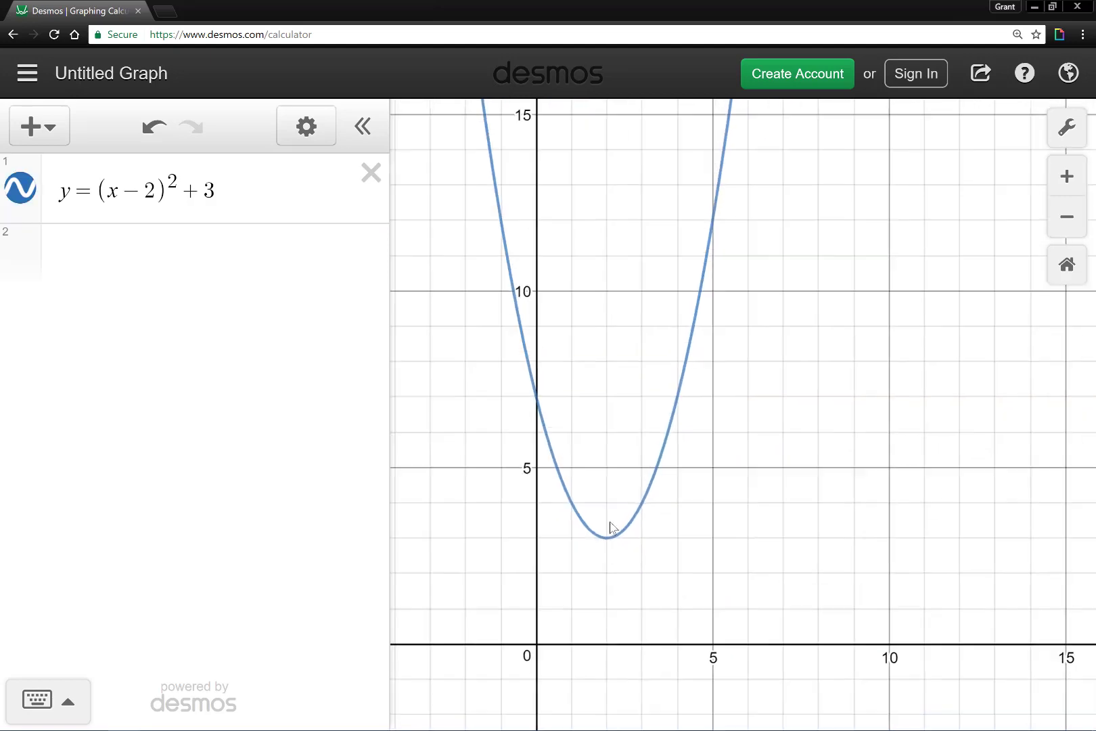
pyautogui.moveTo(611, 527); pyautogui.dragTo(646, 389)
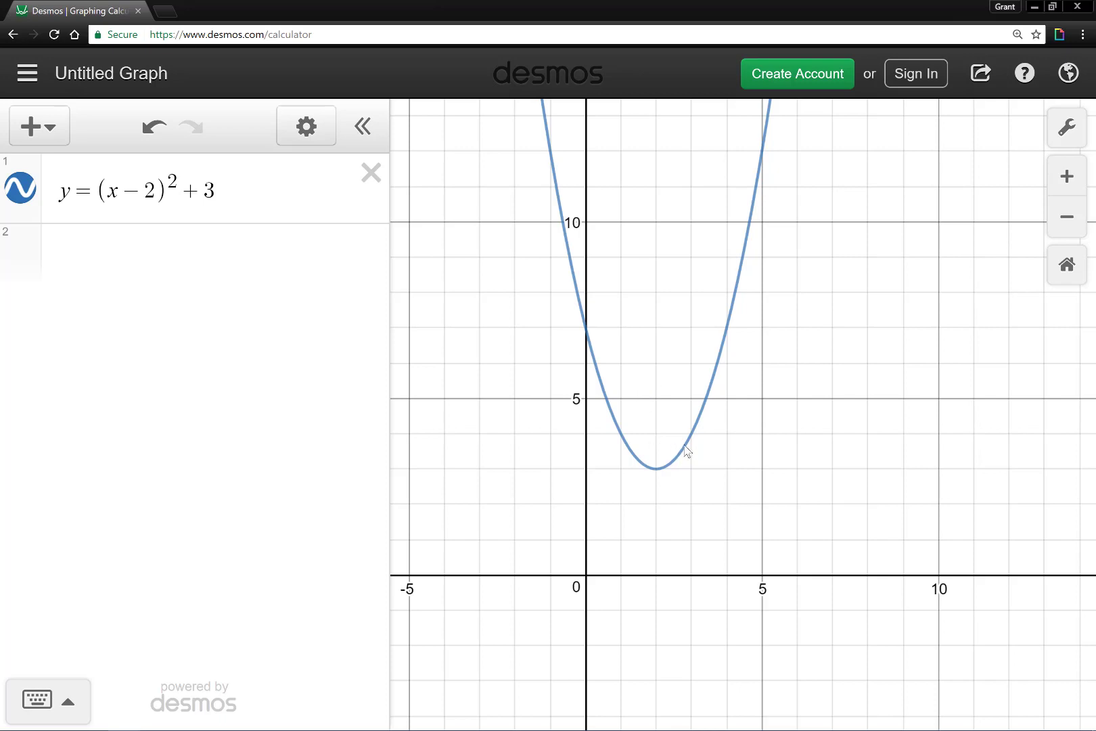
pyautogui.moveTo(686, 448)
pyautogui.mouseDown()
pyautogui.moveTo(729, 334)
pyautogui.moveTo(719, 368)
pyautogui.mouseUp()
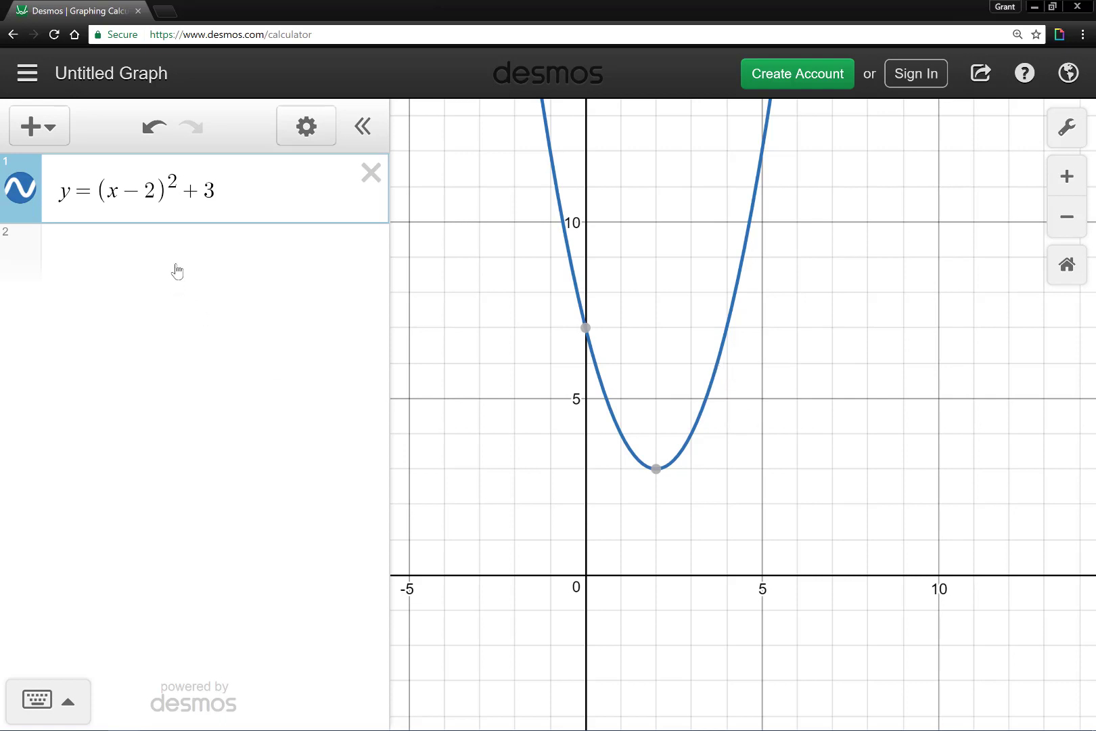
# - Add the line y = 2x + 1 as a second expression and change its color to red
pyautogui.click(90, 251)
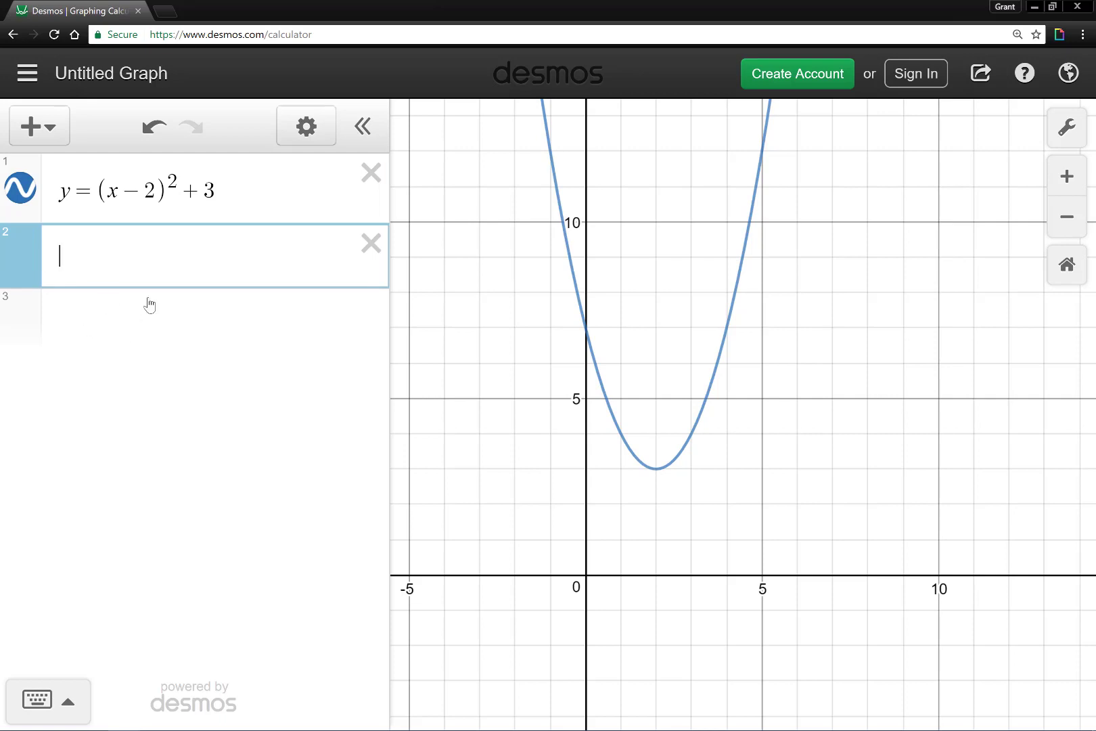
pyautogui.write('y=2x+1')
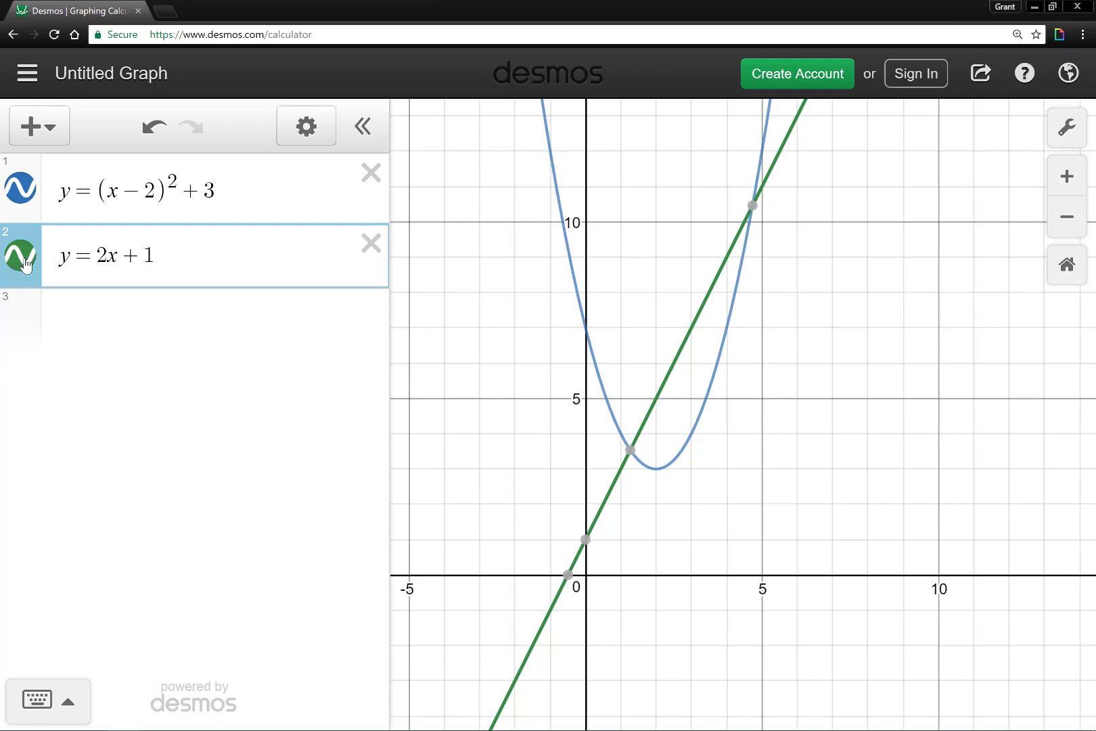
pyautogui.click(25, 264)
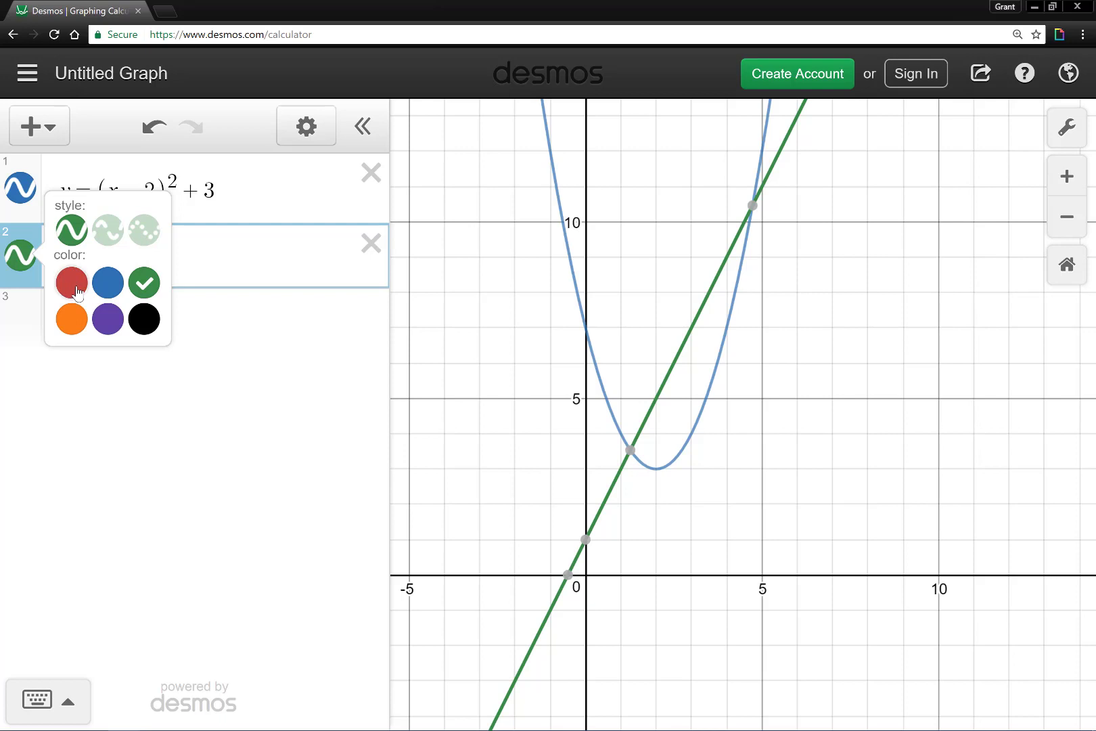
pyautogui.click(78, 285)
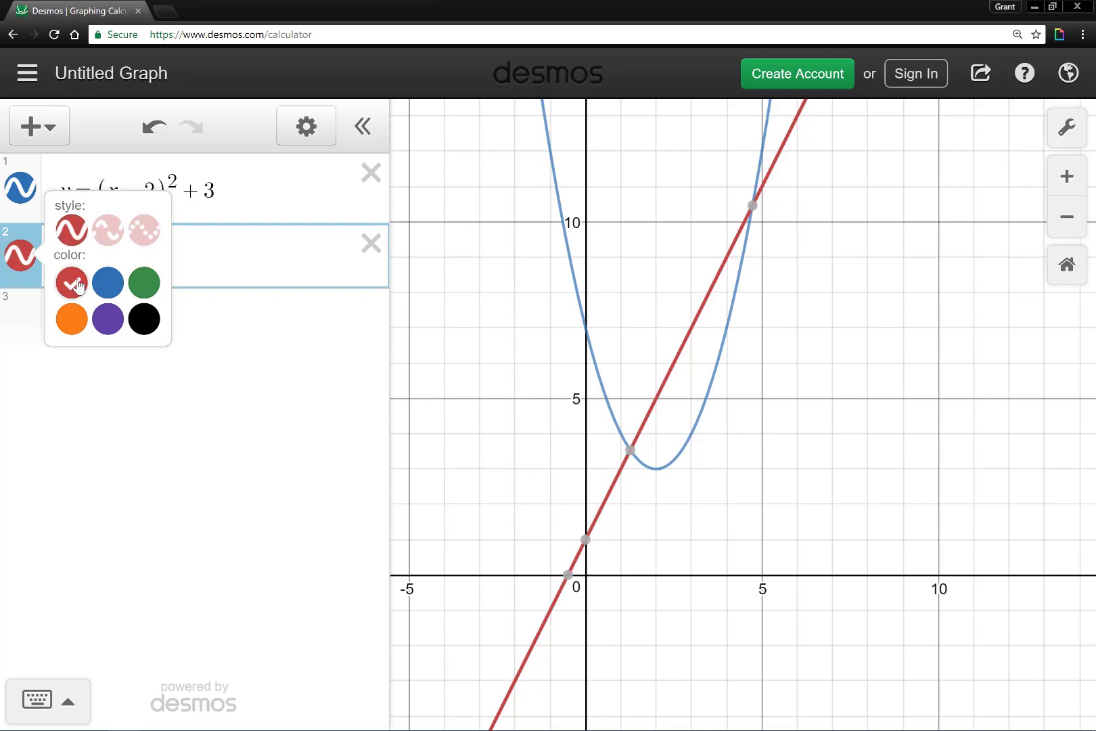
pyautogui.click(541, 401)
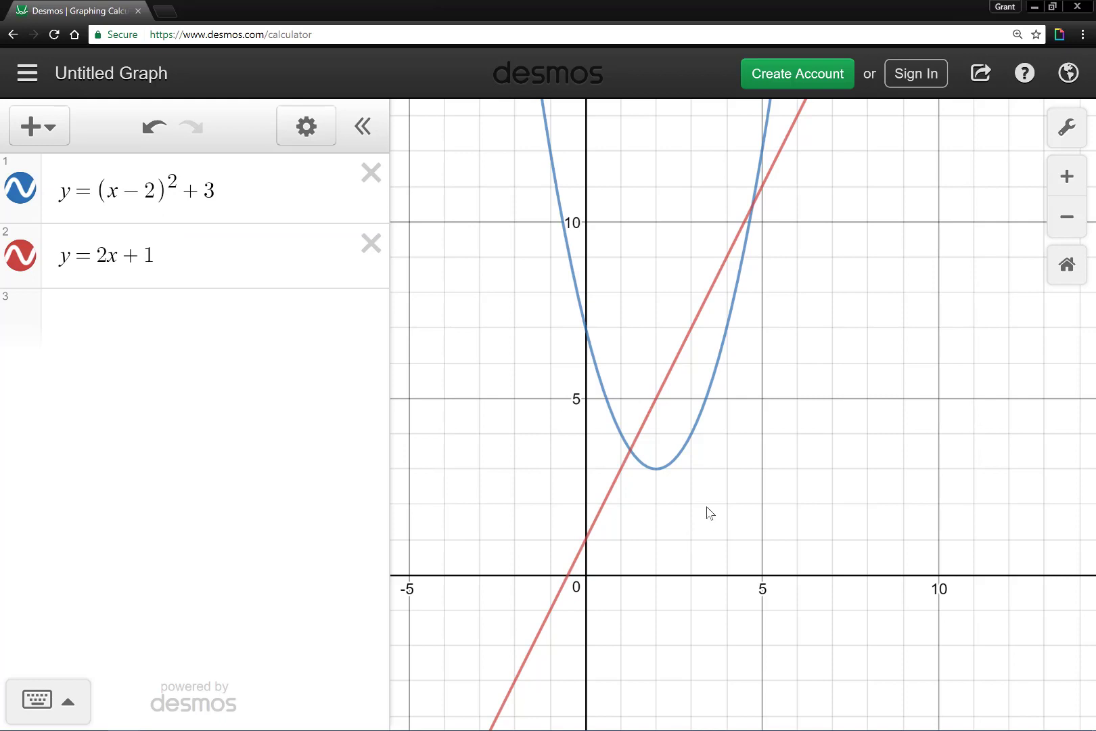
# - Show the coordinate labels of both intersection points between the parabola and the line
pyautogui.moveTo(707, 512); pyautogui.dragTo(662, 500)
pyautogui.click(587, 440)
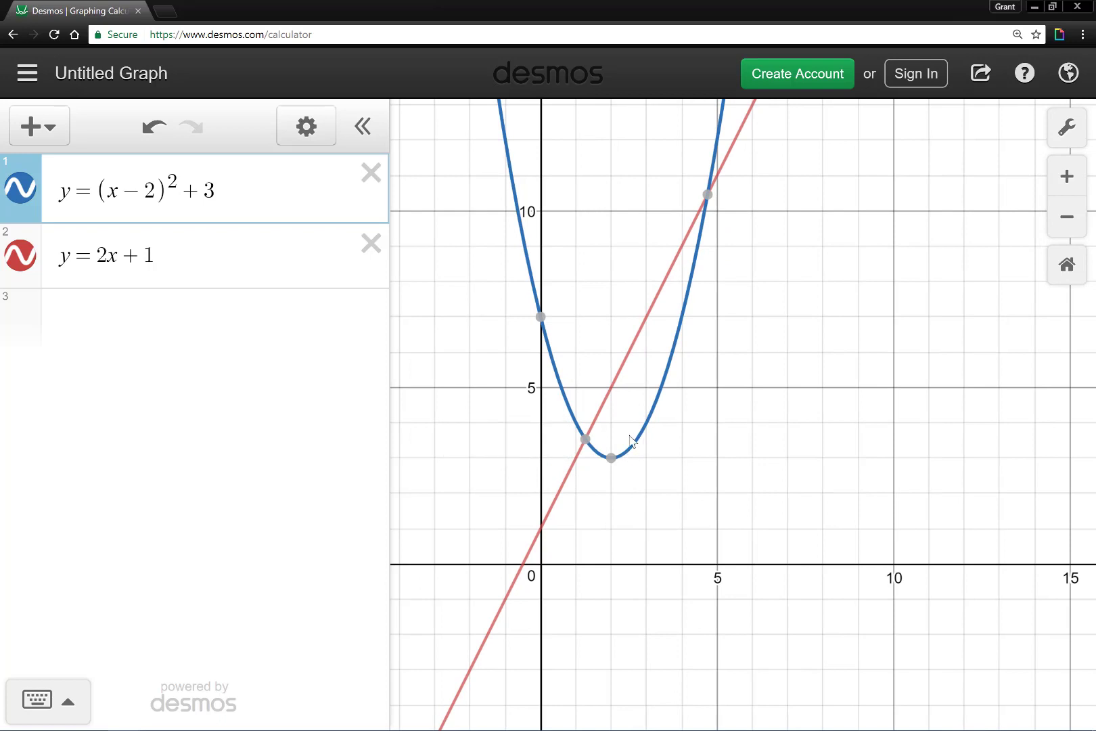
pyautogui.moveTo(702, 203)
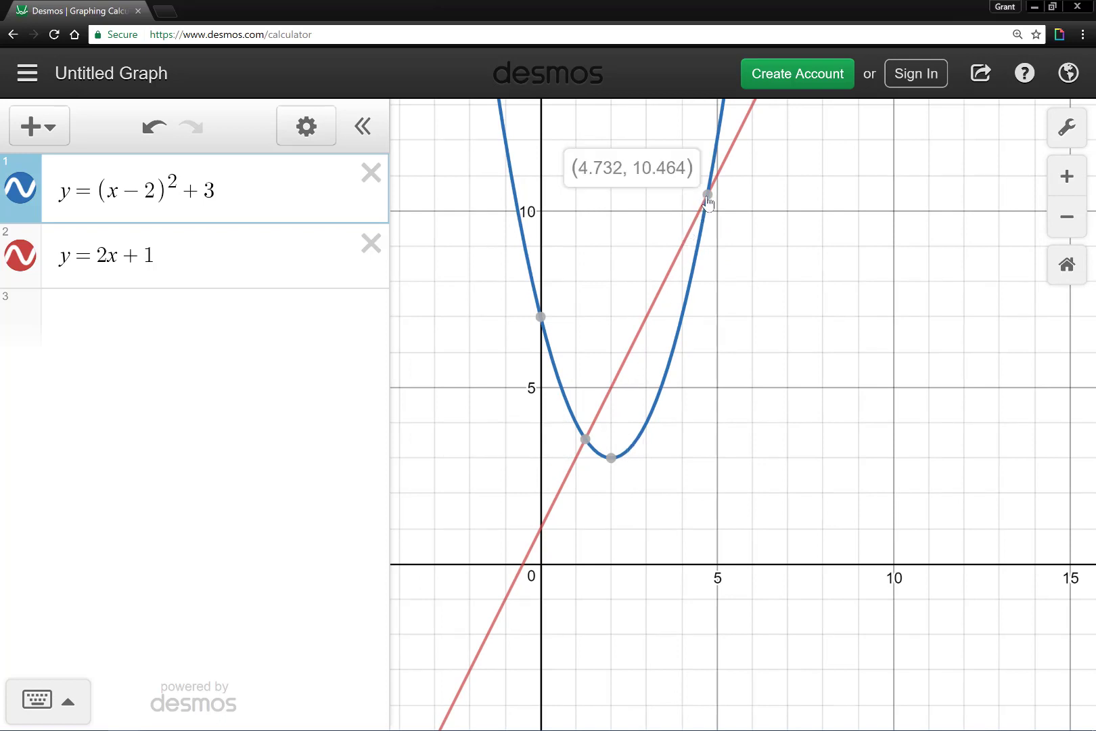
pyautogui.moveTo(586, 441)
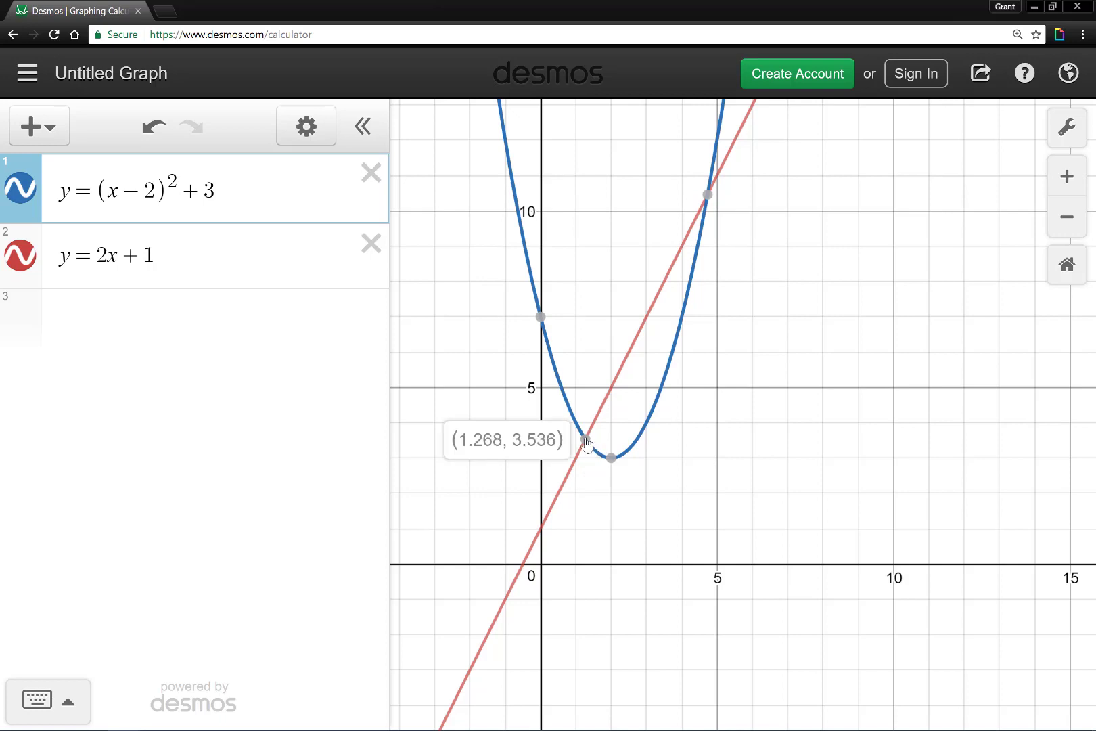
pyautogui.click(586, 441)
pyautogui.click(708, 196)
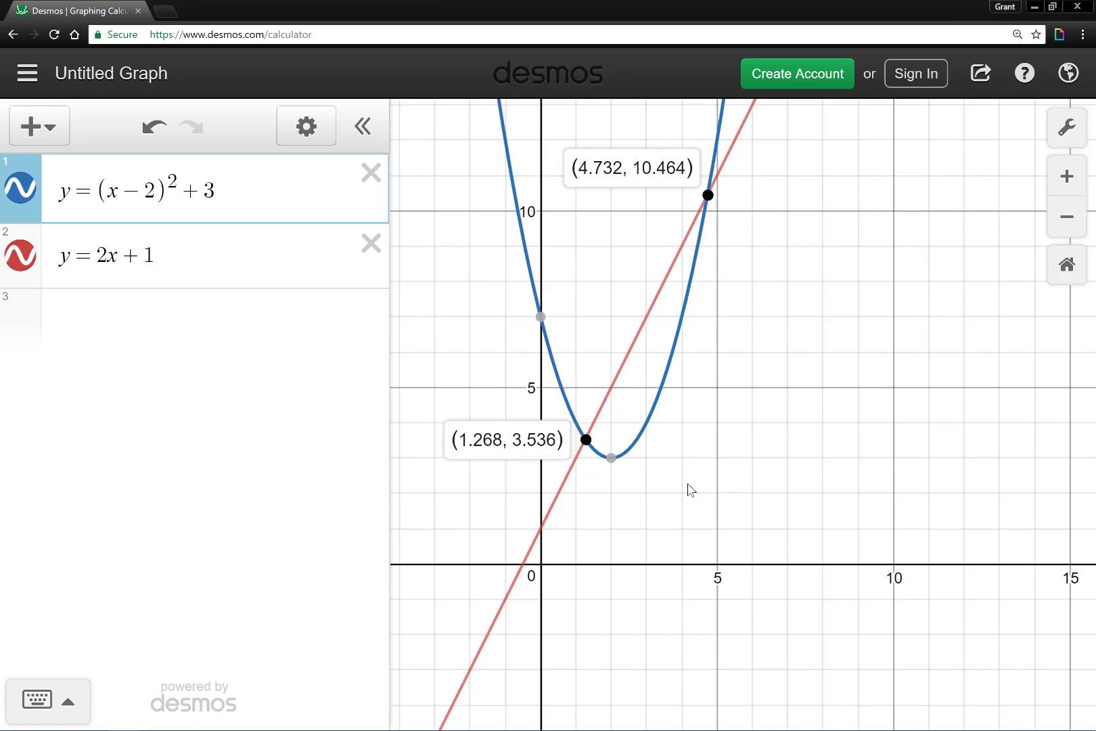
pyautogui.moveTo(690, 489); pyautogui.dragTo(722, 505)
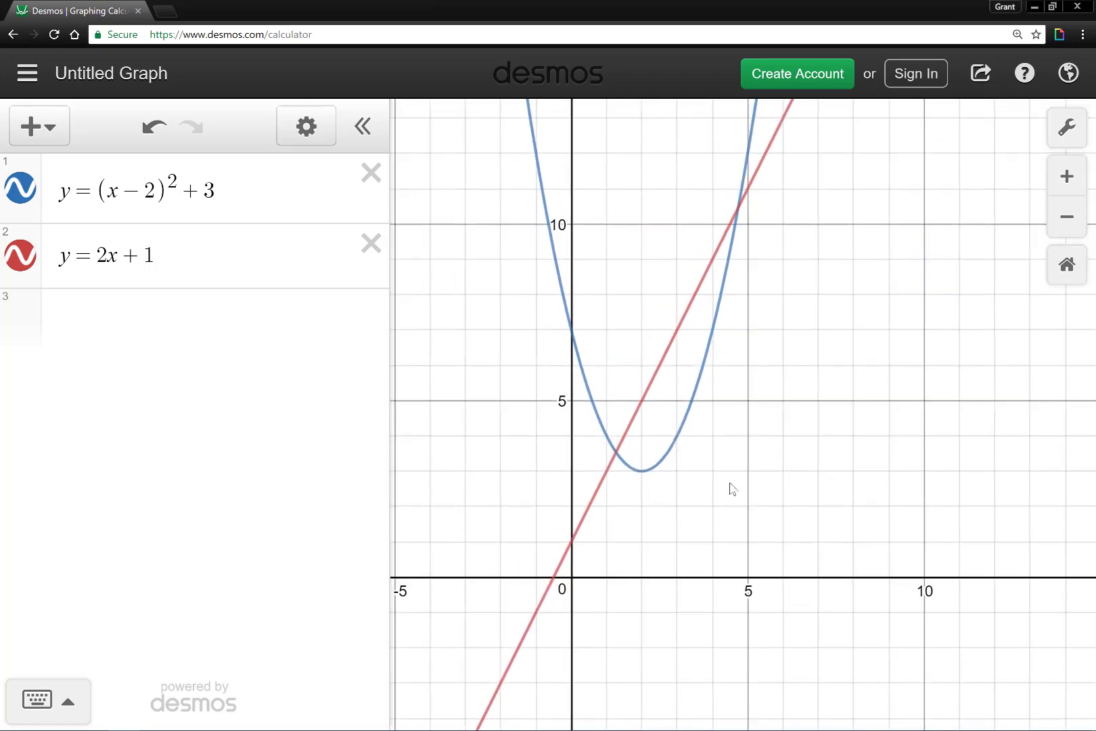
pyautogui.scroll(-3, 726, 482)
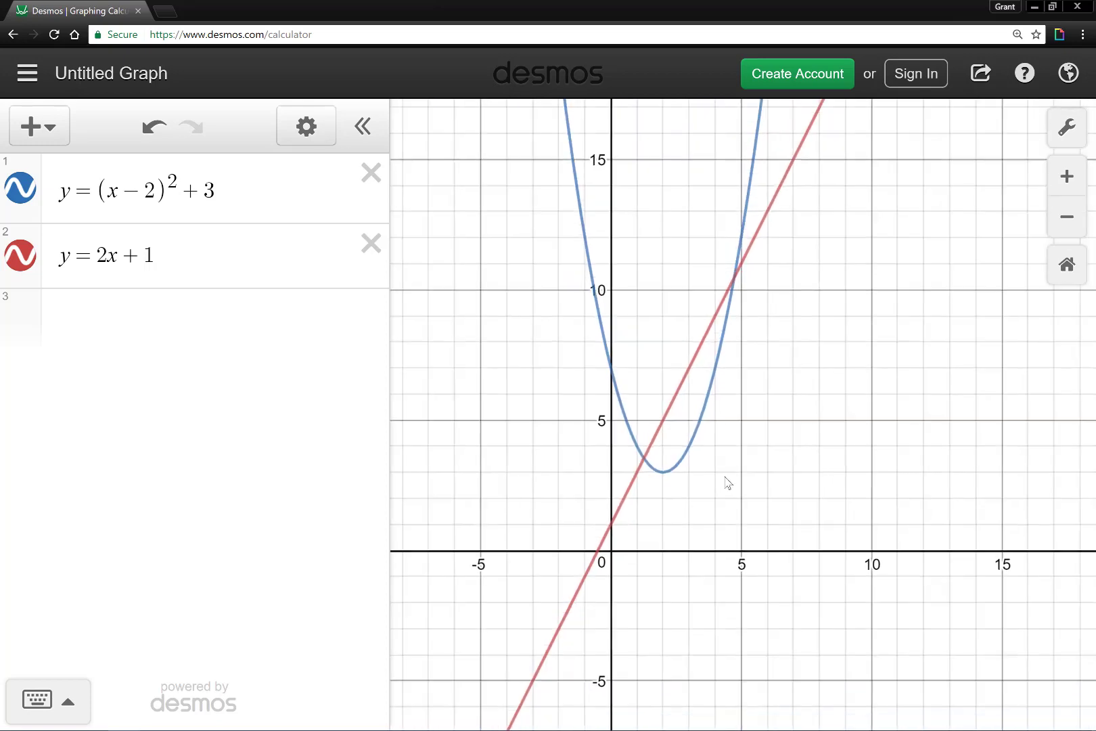
pyautogui.scroll(5, 727, 483)
pyautogui.scroll(-2, 726, 482)
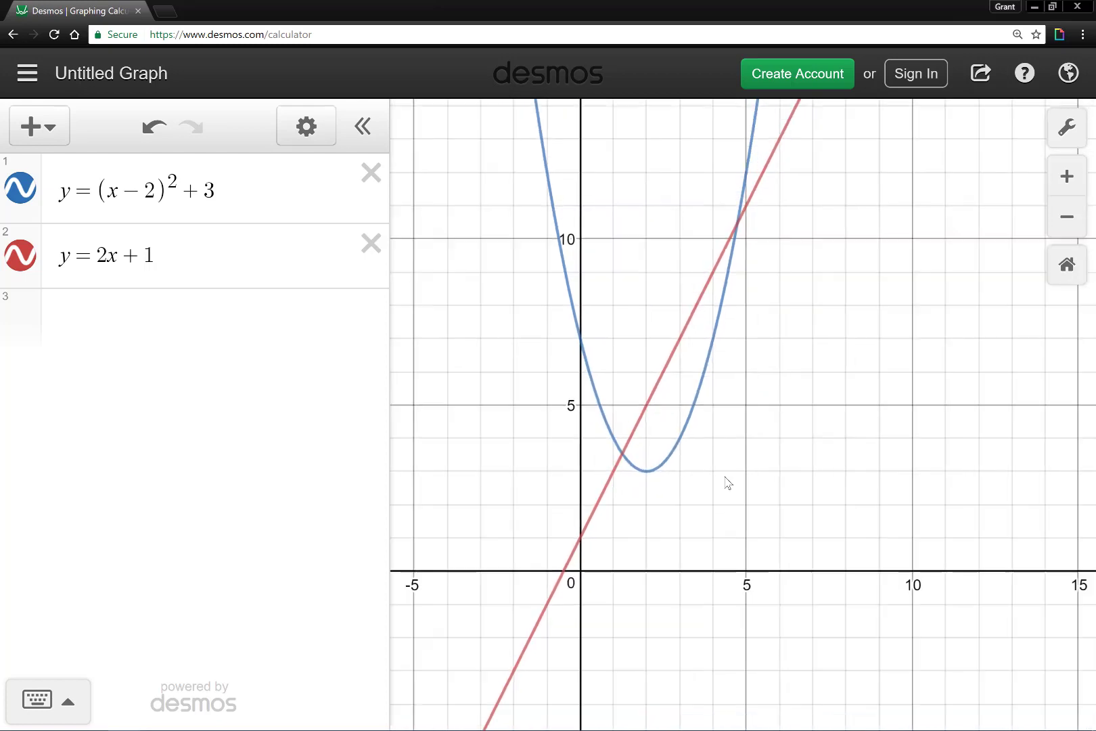
pyautogui.click(1064, 193)
pyautogui.click(1074, 225)
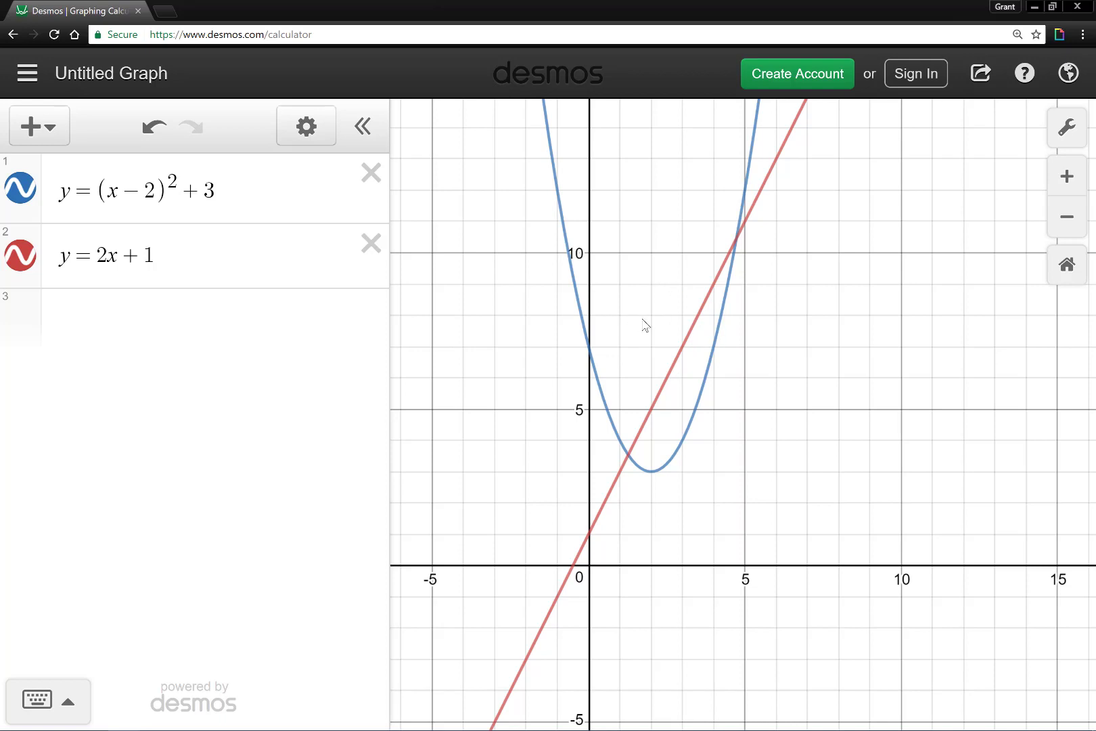
# - Turn Projector Mode on in the graph settings and switch it back off
pyautogui.click(1072, 139)
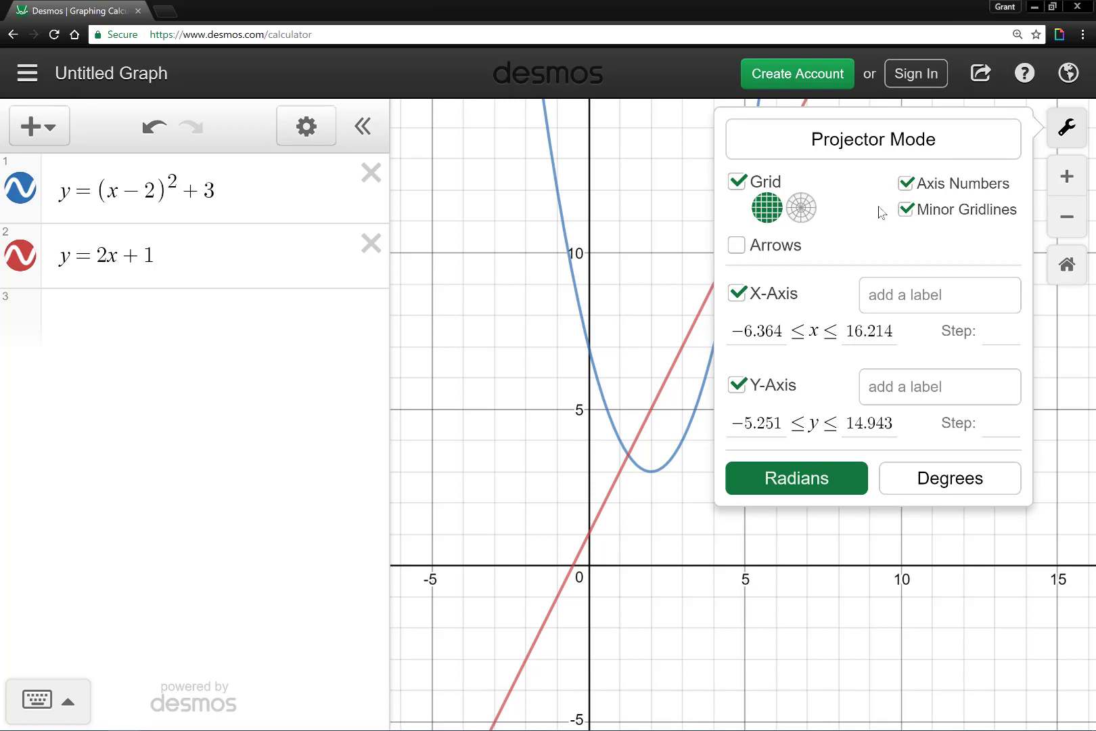
pyautogui.click(842, 164)
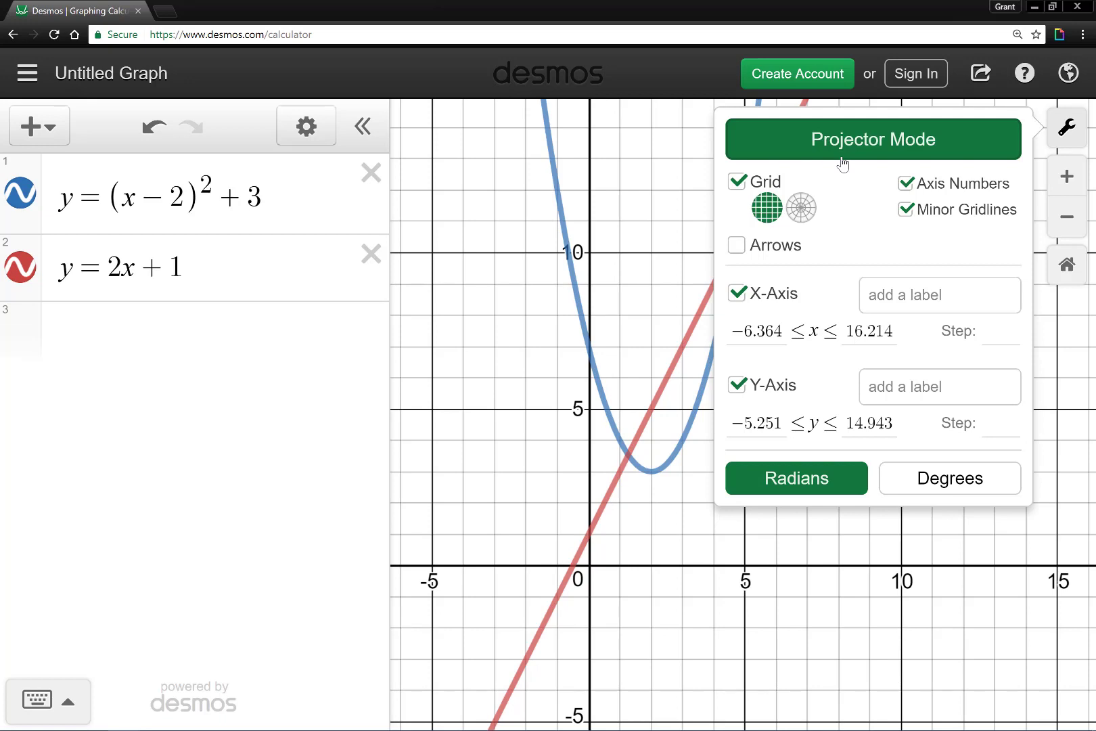
pyautogui.click(842, 164)
# - Hide the grid and restore it, and turn on arrows for the axes
pyautogui.click(736, 183)
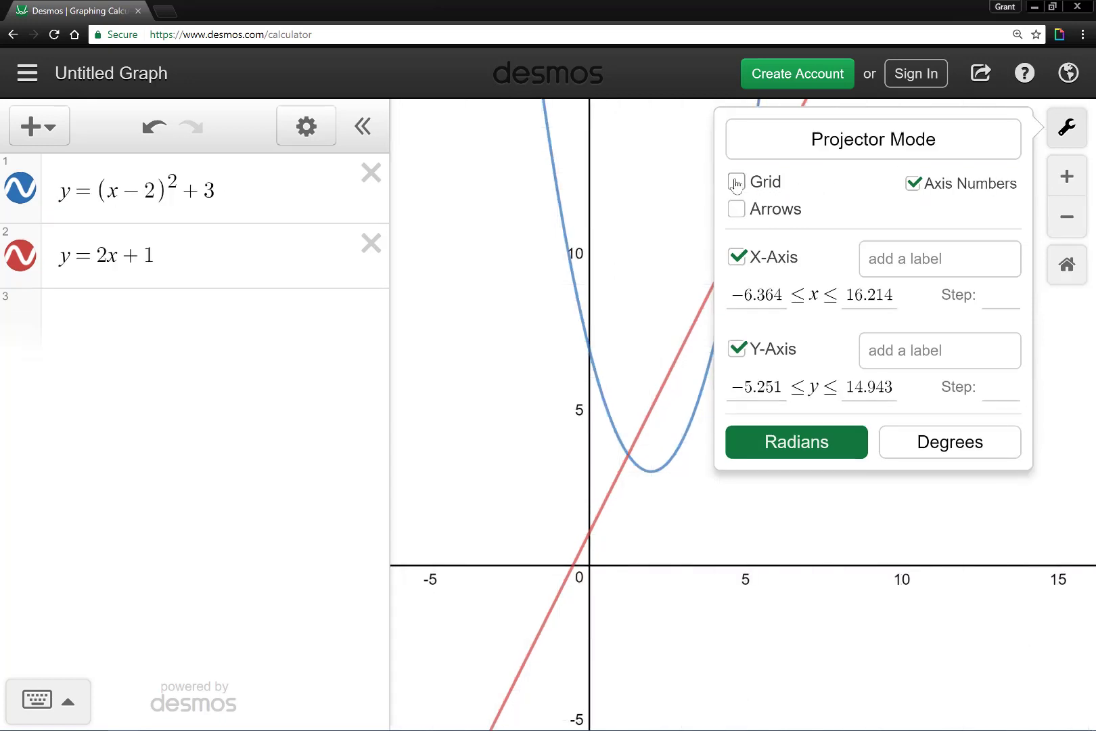
pyautogui.click(736, 182)
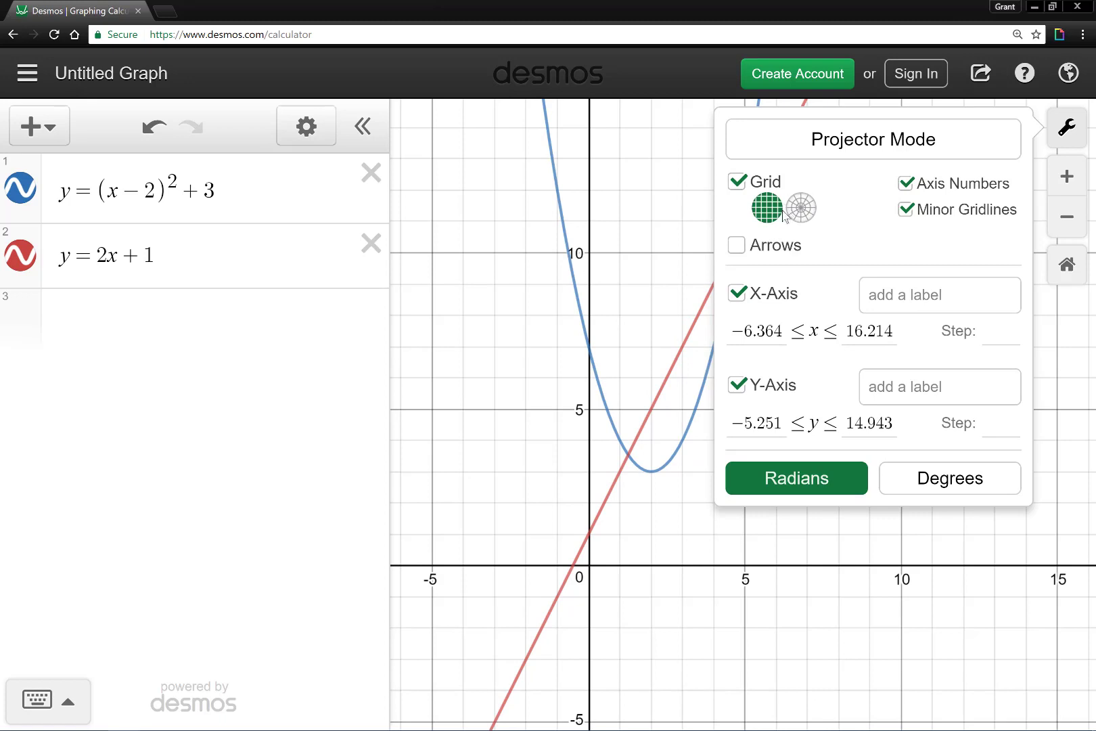
pyautogui.click(739, 248)
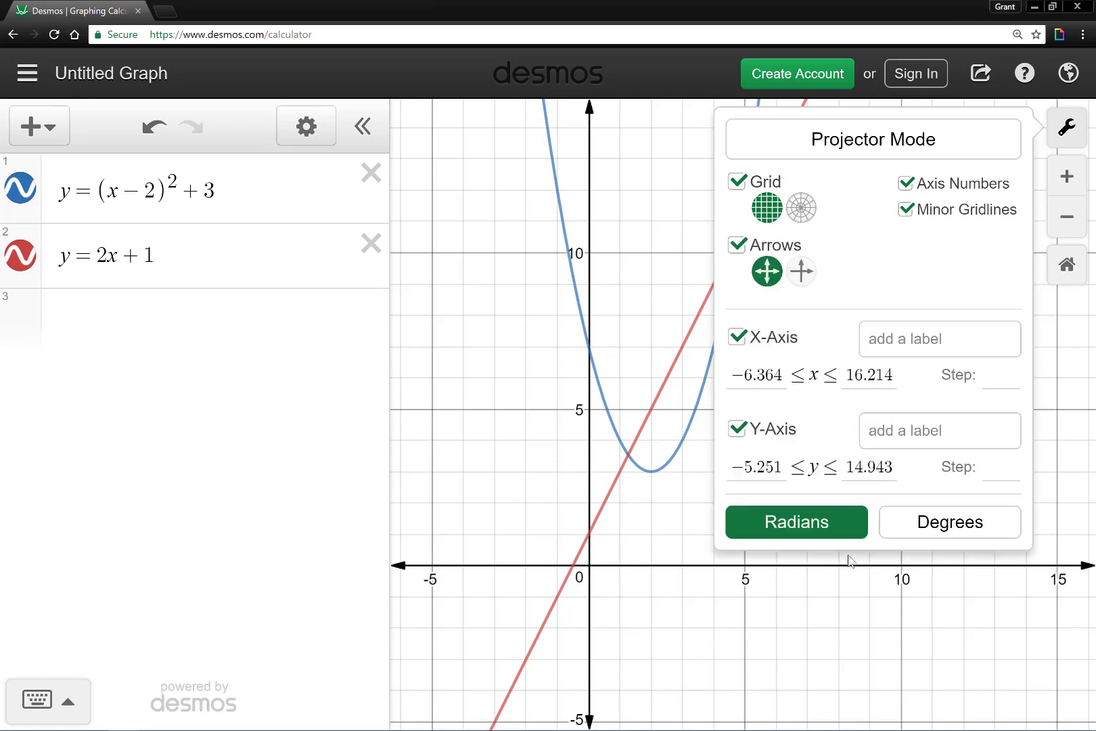
# - Set the x-axis range of the graph from −5 to 5
pyautogui.click(778, 373)
pyautogui.moveTo(782, 376); pyautogui.dragTo(713, 371)
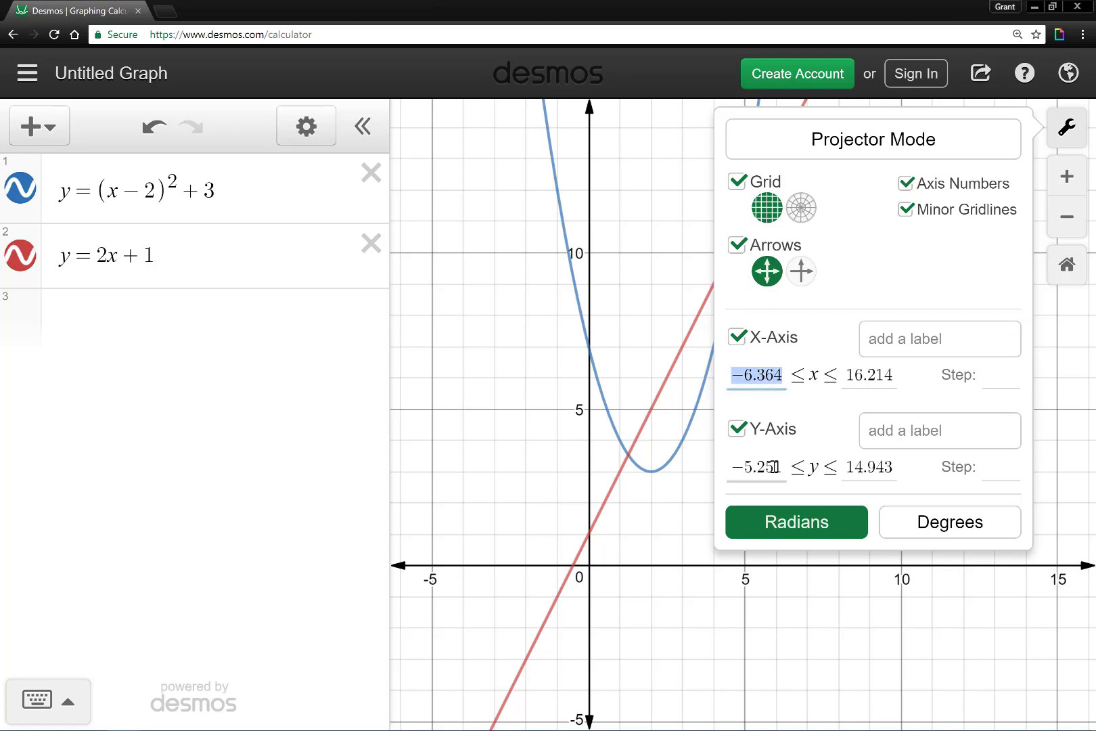
pyautogui.write('-')
pyautogui.press('Tab')
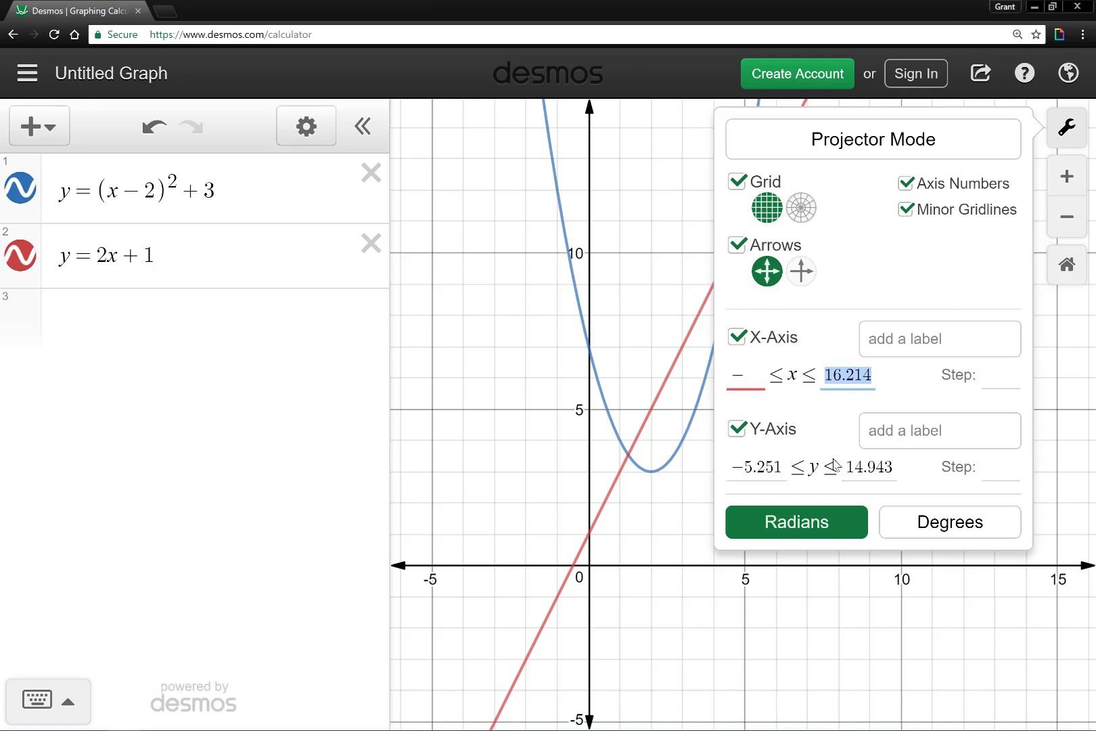
pyautogui.hotkey('shift', 'Tab')
pyautogui.write('5')
pyautogui.press('Tab')
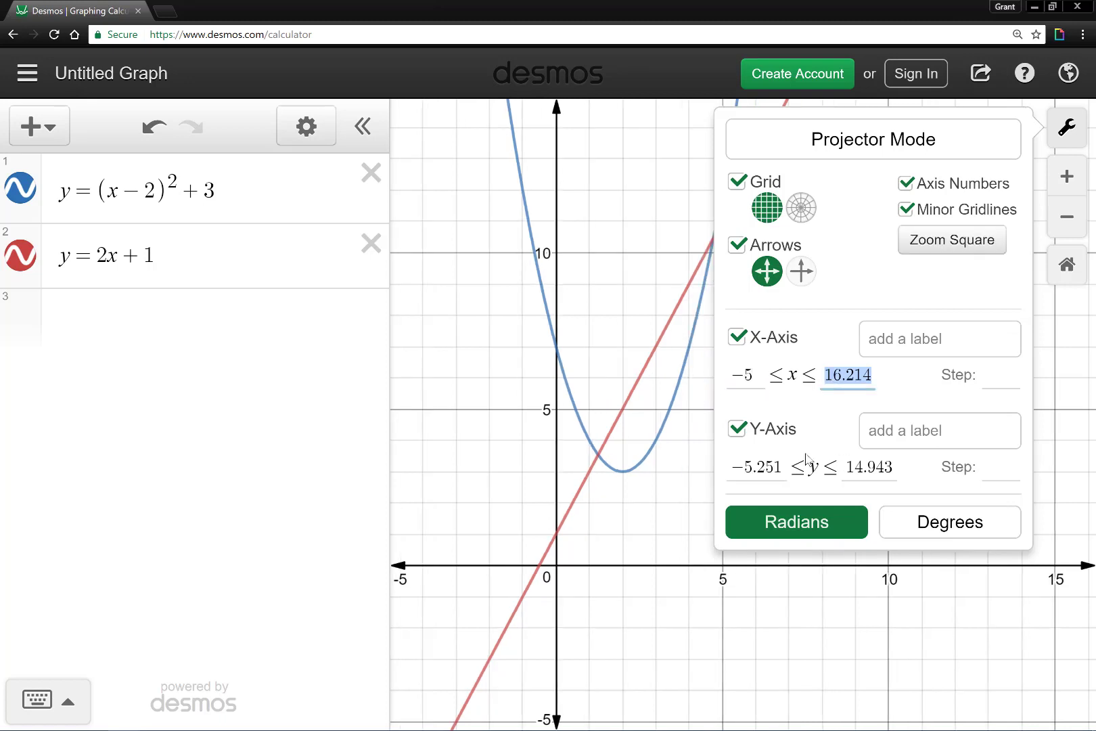
pyautogui.write('5')
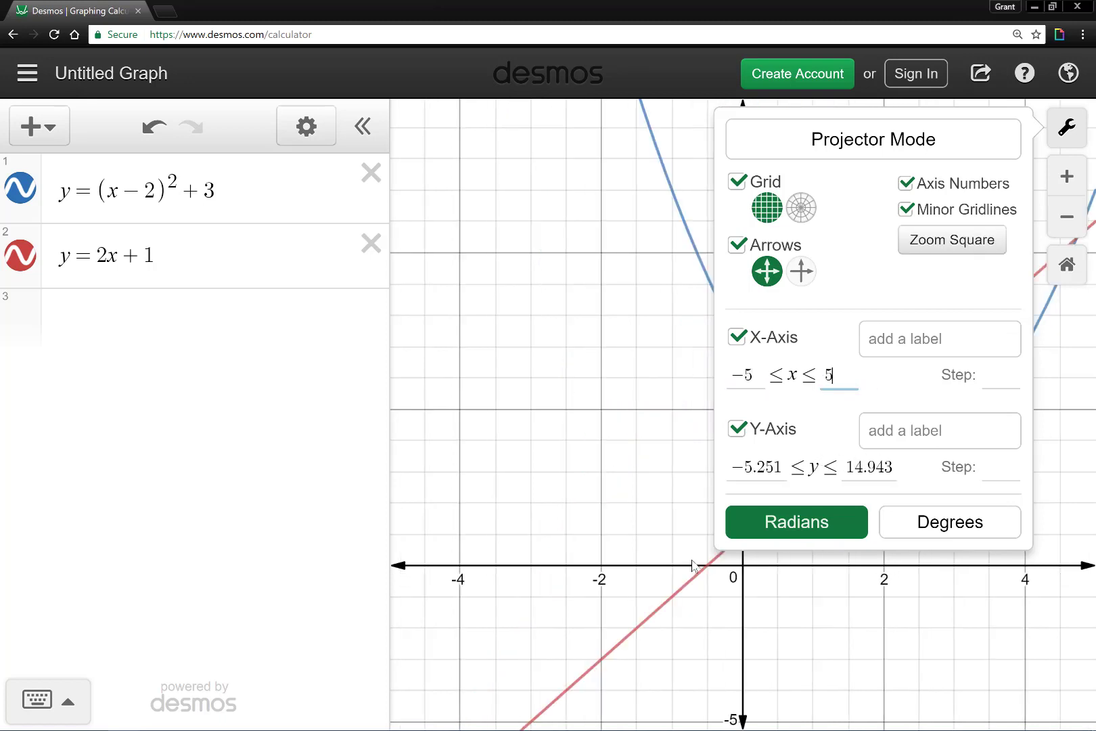
pyautogui.click(595, 381)
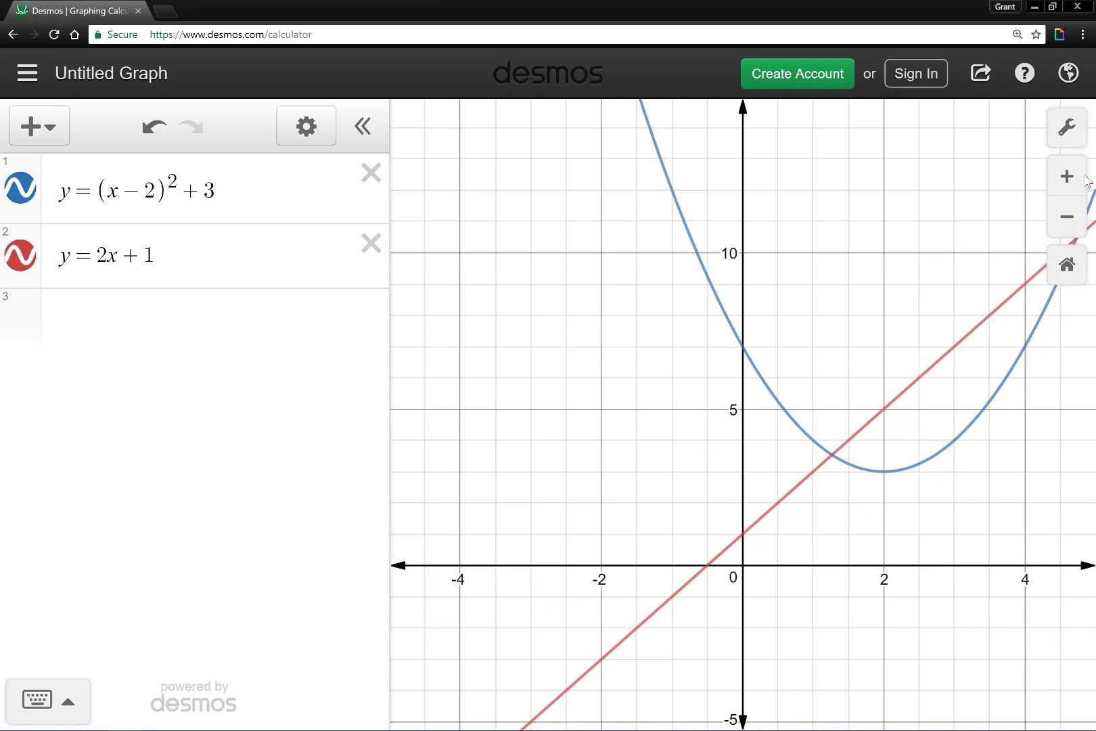
# - Set the y-axis range of the graph from −20 to 100
pyautogui.click(1067, 127)
pyautogui.moveTo(785, 477); pyautogui.dragTo(711, 472)
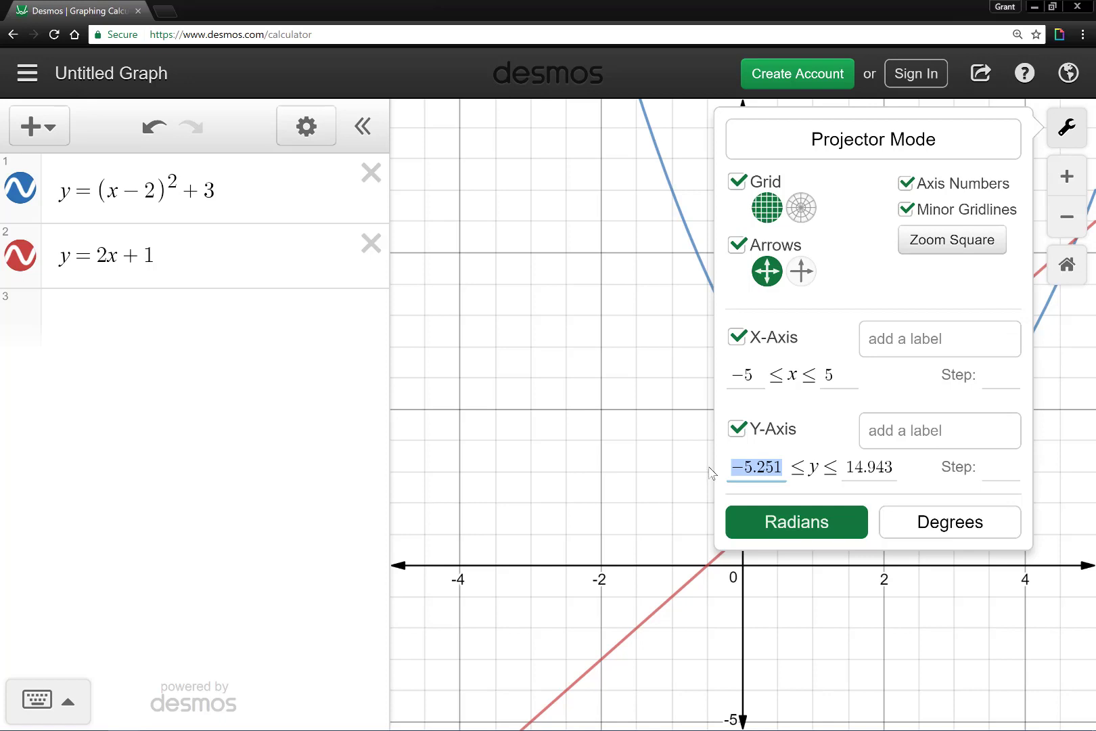
pyautogui.write('-')
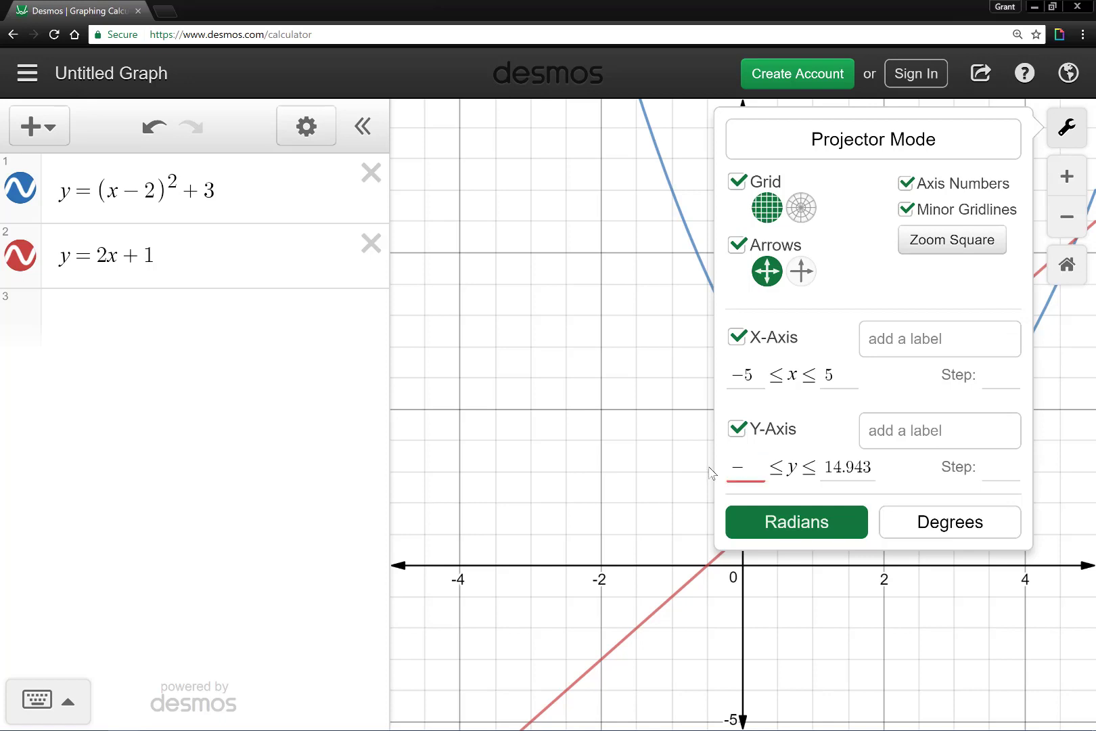
pyautogui.write('20')
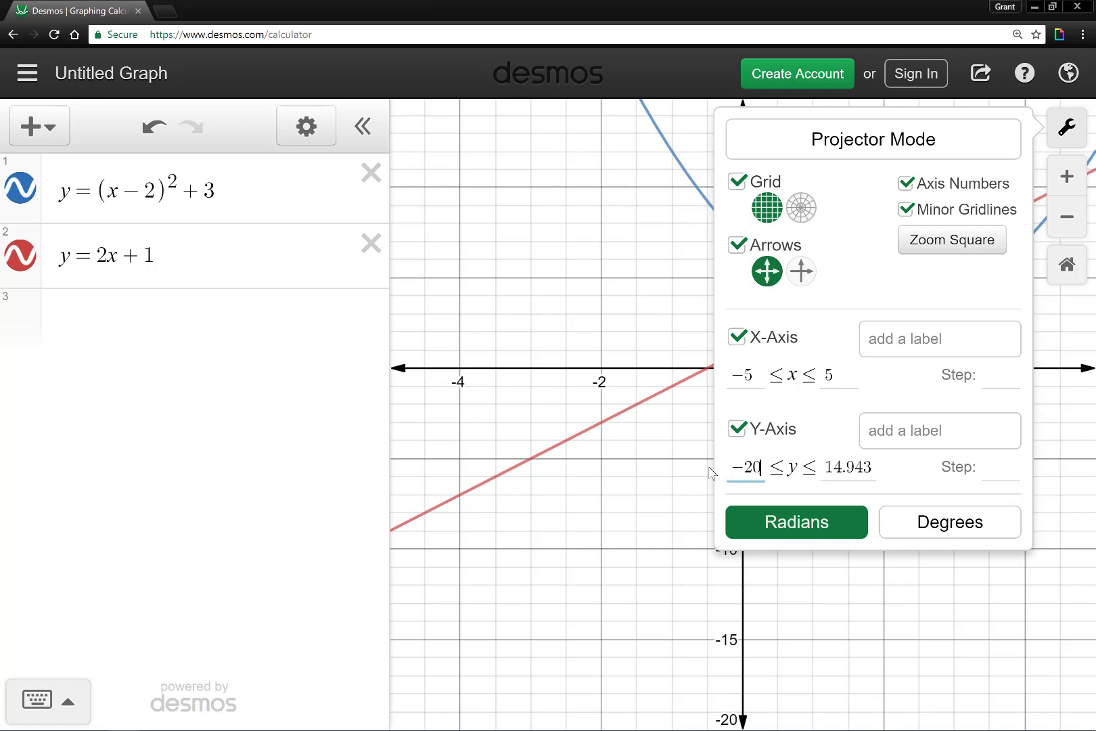
pyautogui.press('Tab')
pyautogui.write('100')
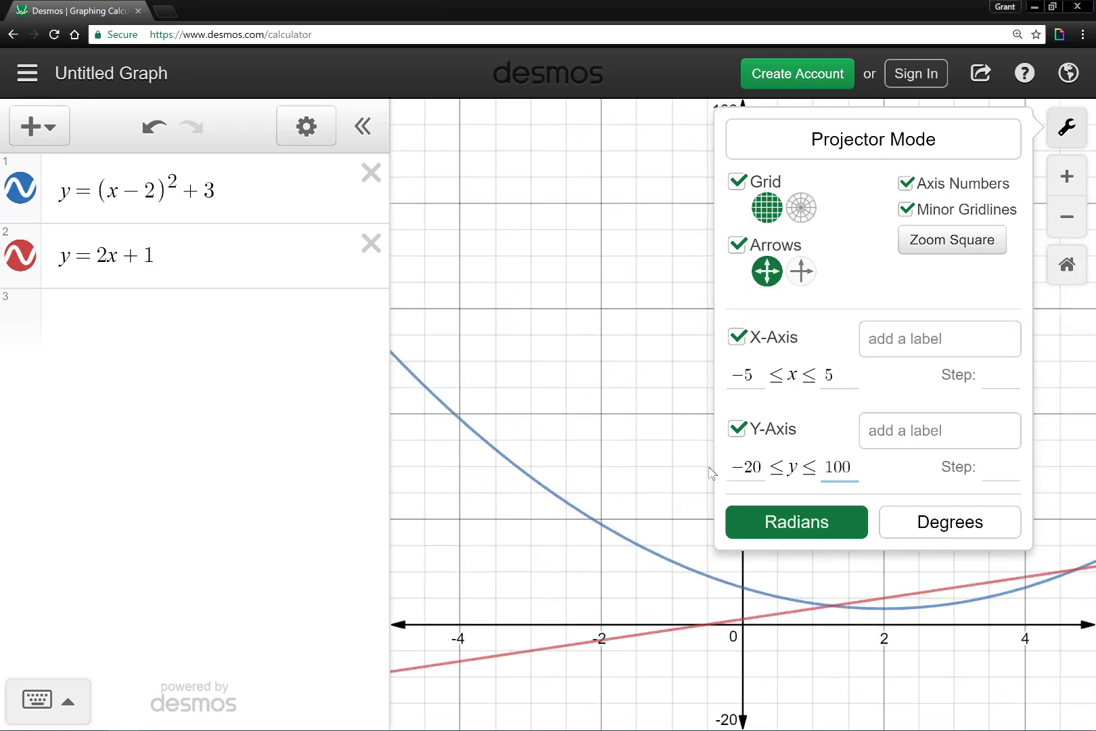
pyautogui.click(641, 464)
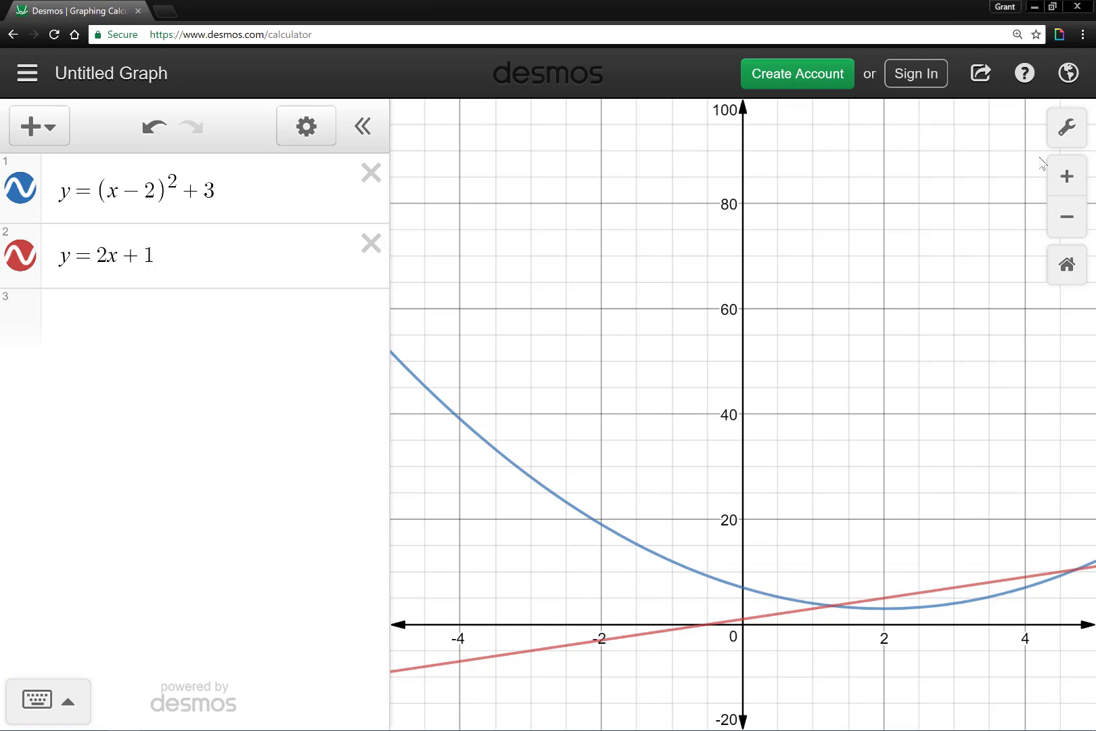
pyautogui.click(1057, 137)
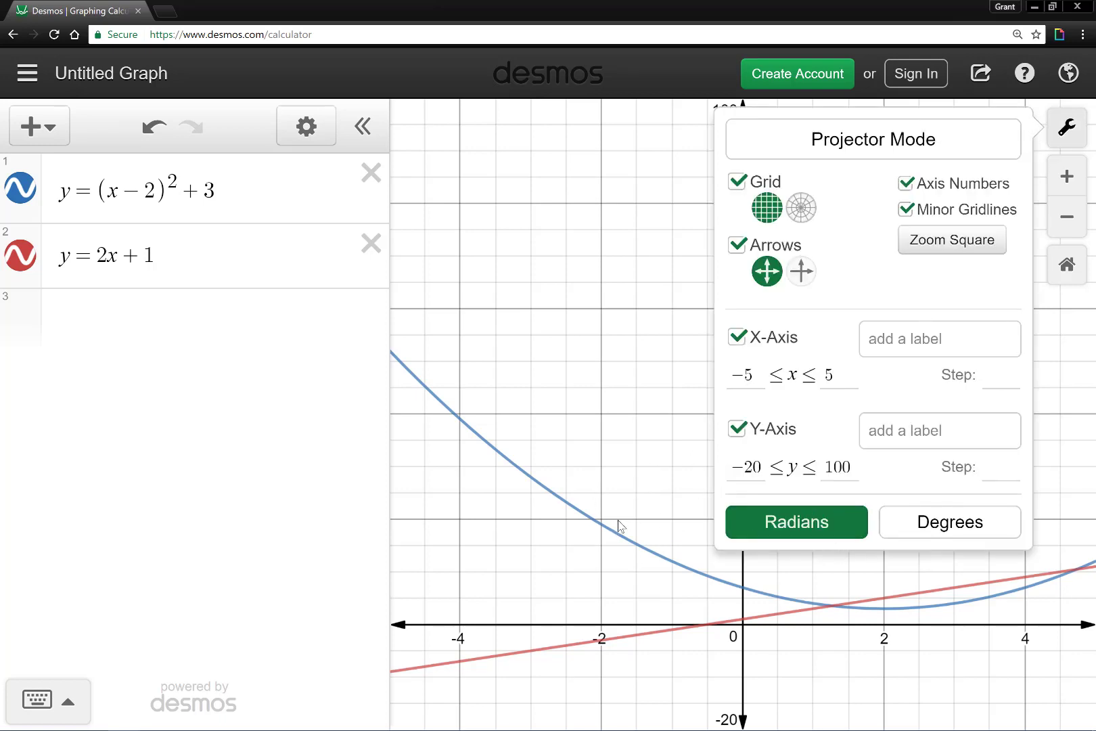
pyautogui.click(670, 427)
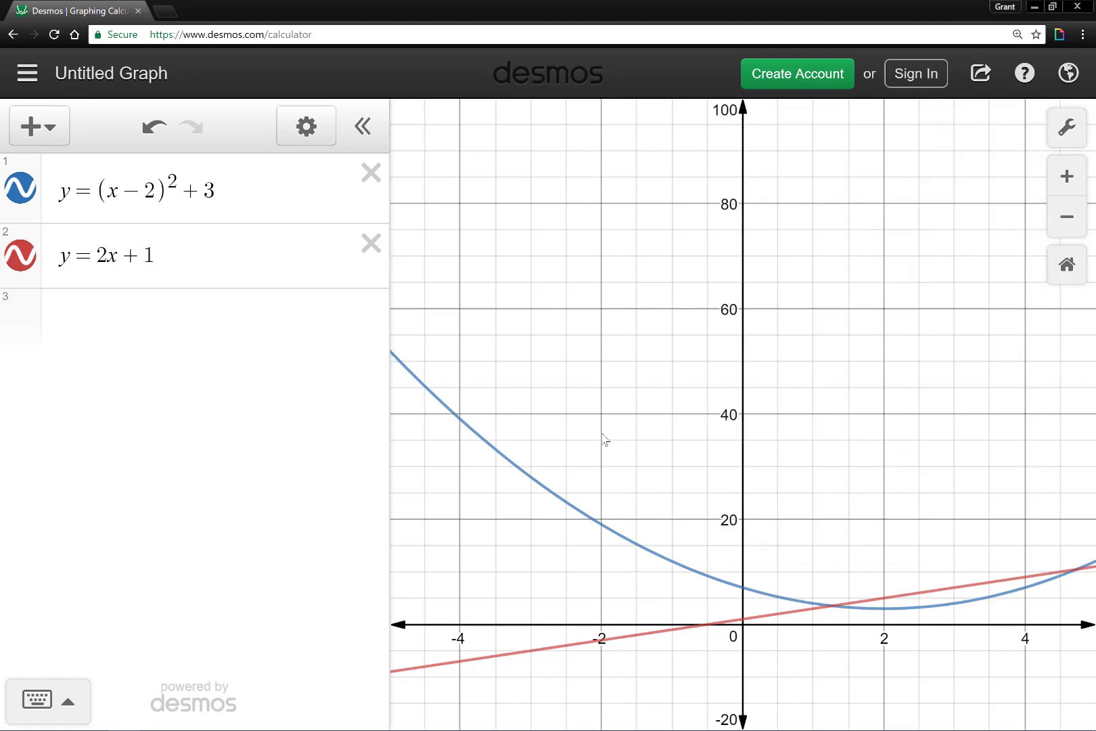
# - Insert a table as the third expression and rename its first column header to x
pyautogui.click(180, 321)
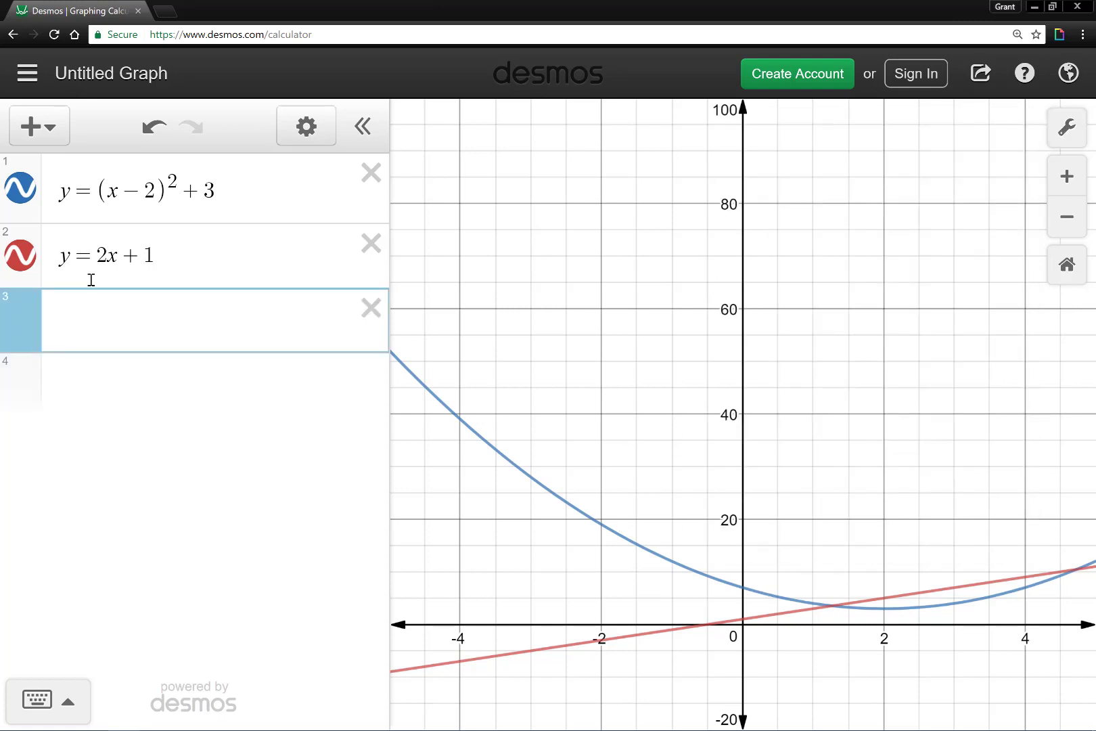
pyautogui.click(53, 132)
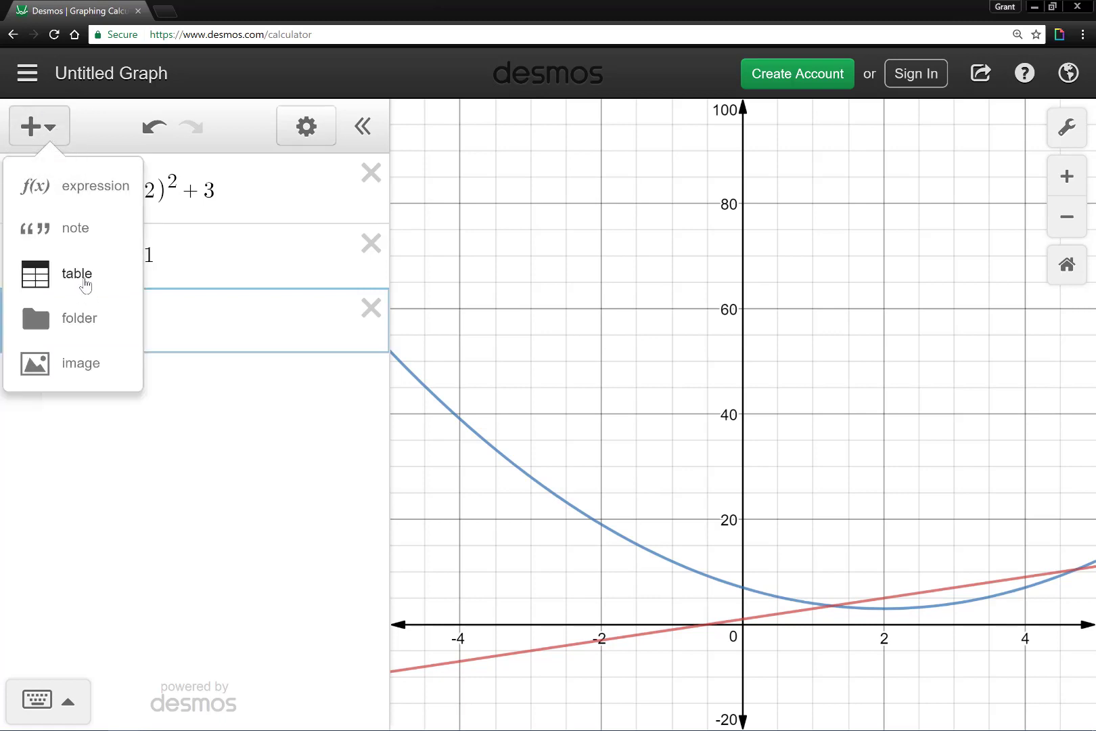
pyautogui.click(85, 286)
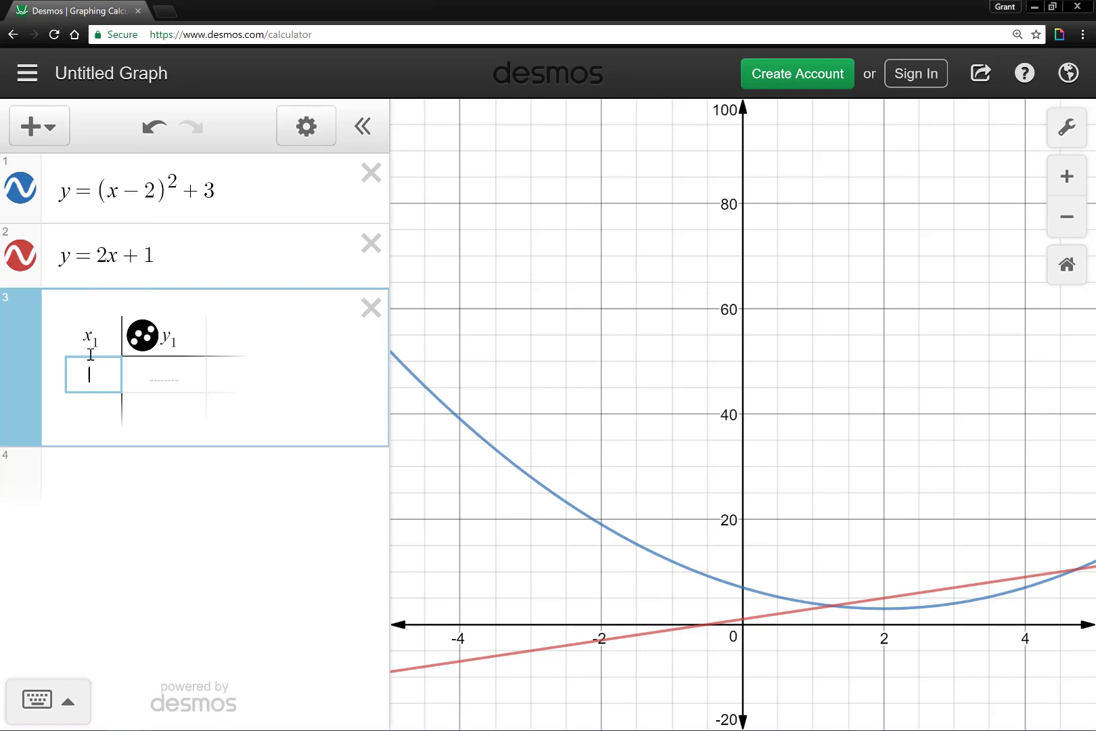
pyautogui.click(98, 337)
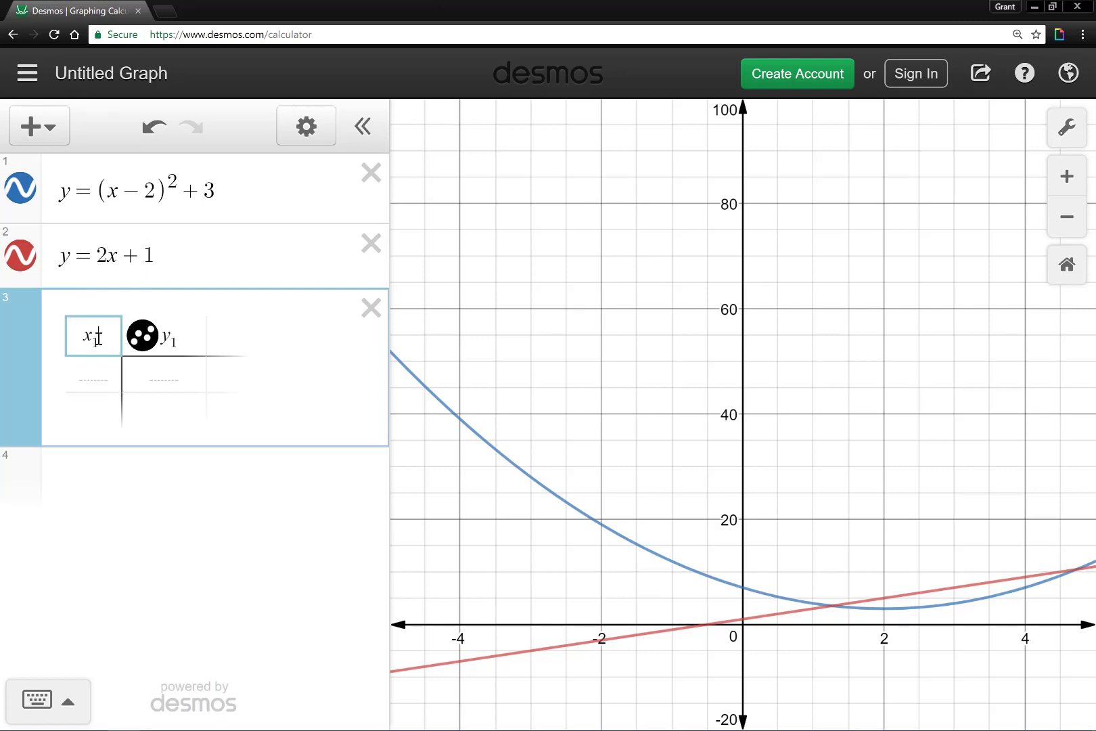
pyautogui.doubleClick(98, 336)
pyautogui.write('x')
# - Set the table's second column header to (x − 2)^2 + 3 and add a third column headed 2x + 1
pyautogui.doubleClick(195, 338)
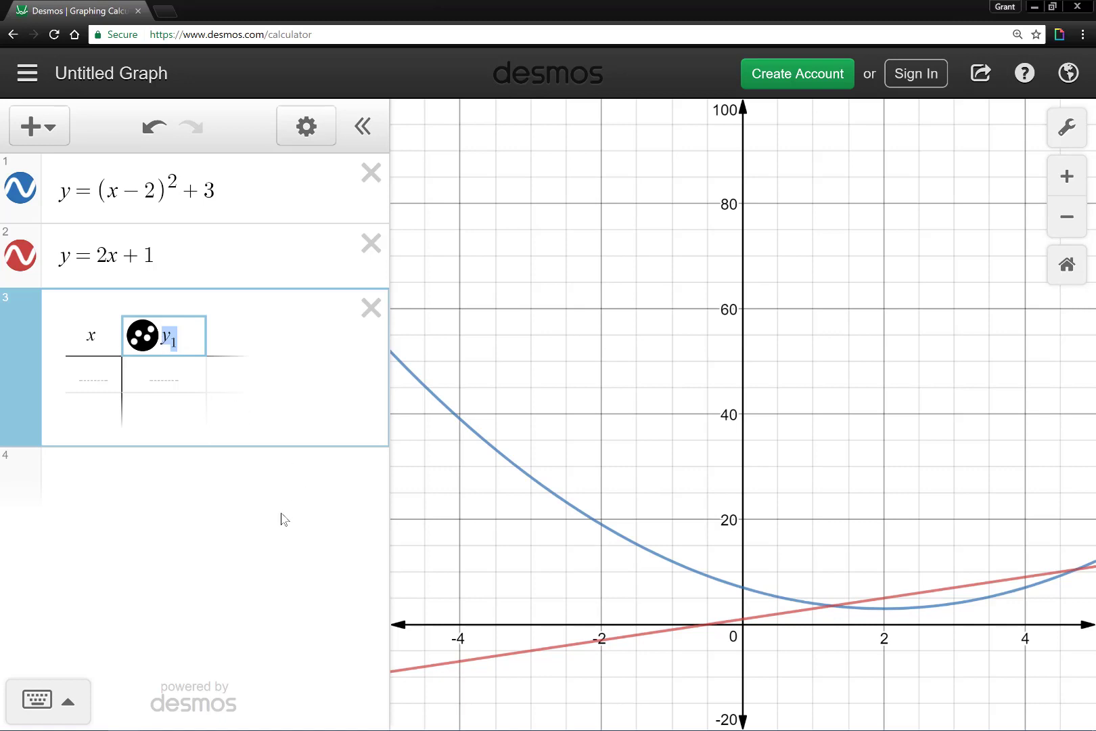
pyautogui.write('(')
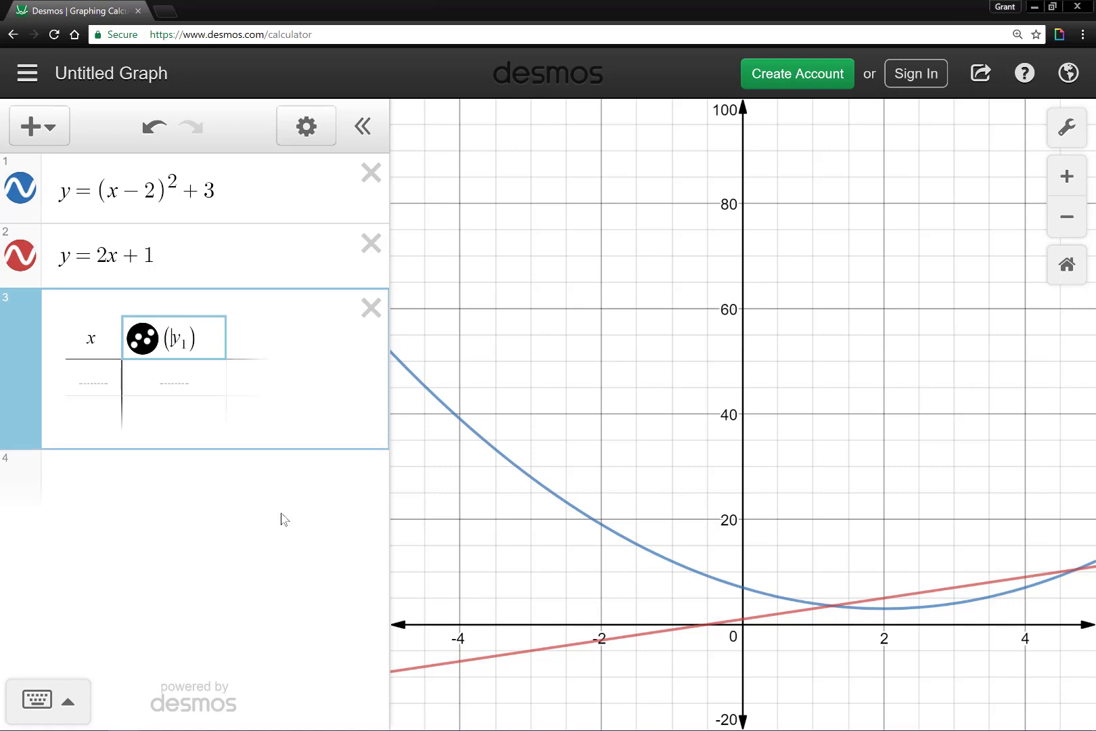
pyautogui.press('BackSpace')
pyautogui.press('BackSpace')
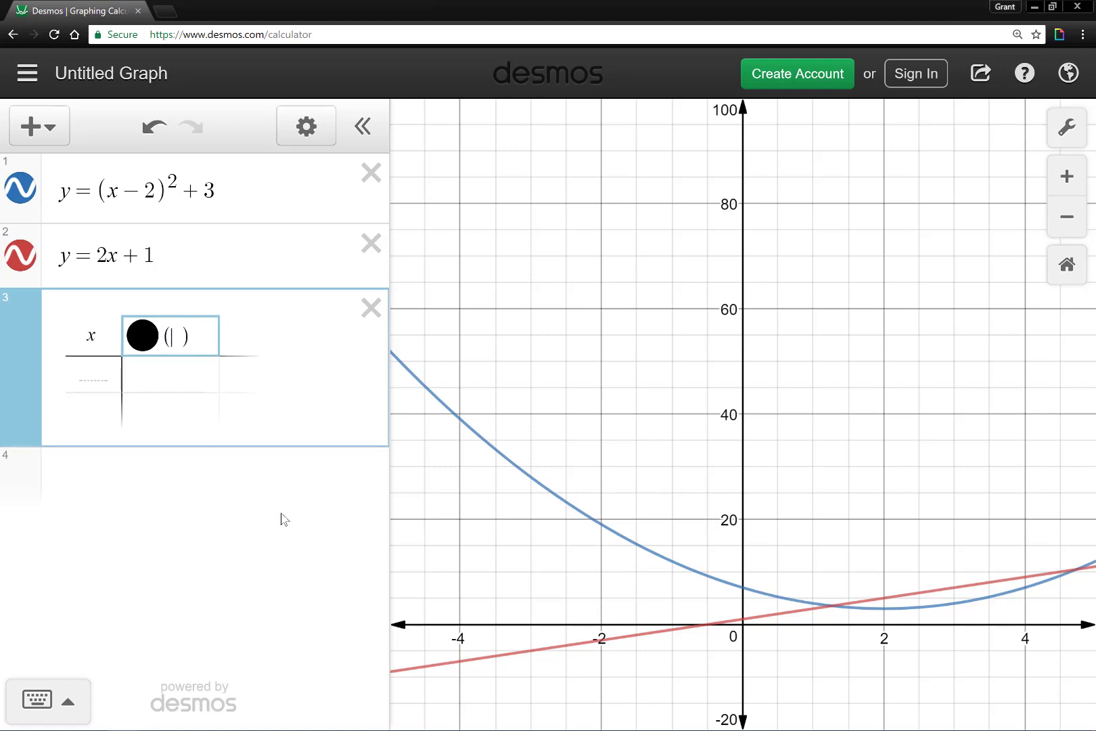
pyautogui.write('x-2)')
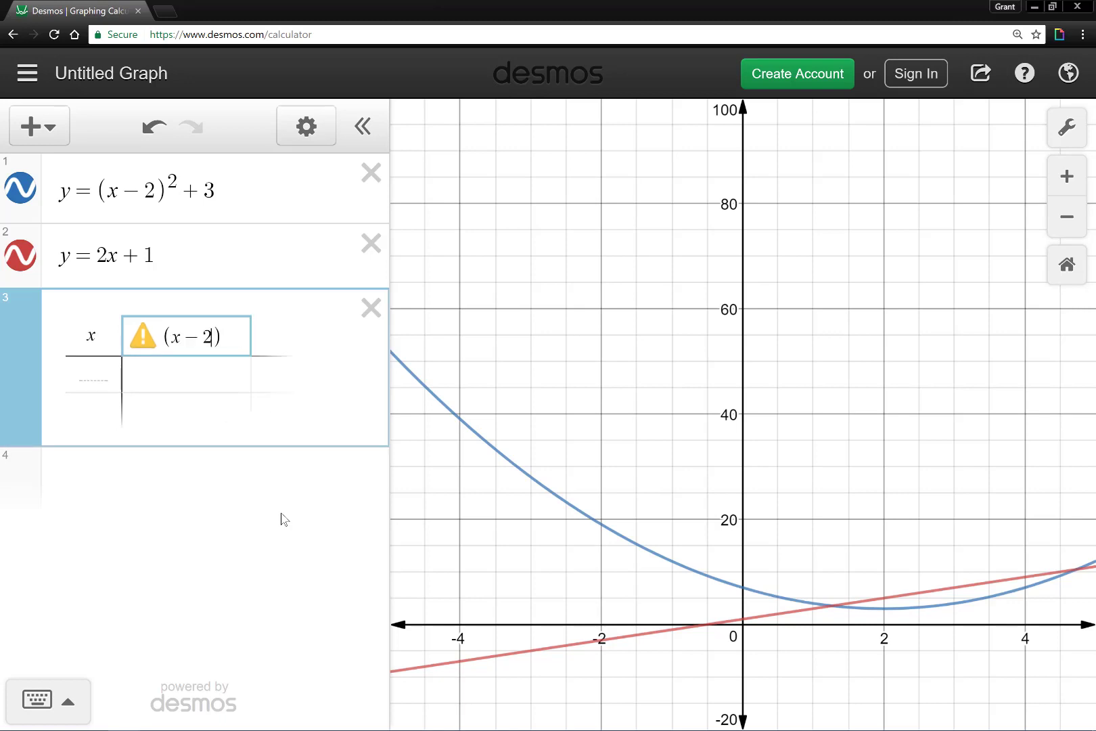
pyautogui.write('^2')
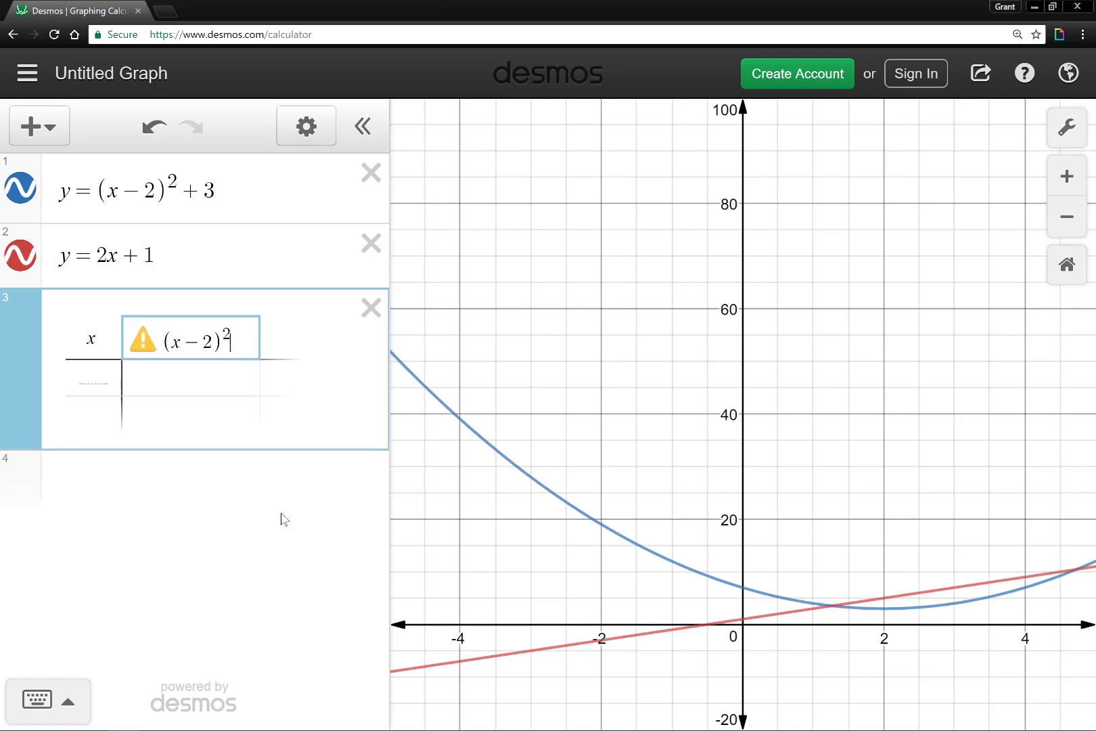
pyautogui.write('+3')
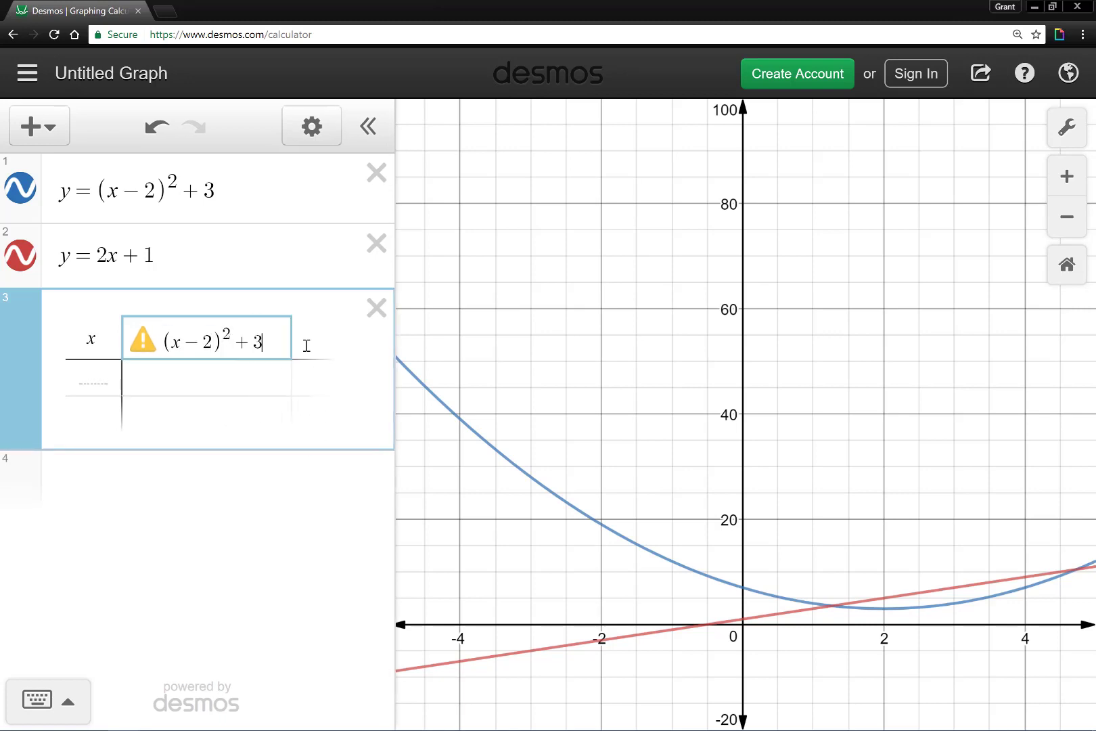
pyautogui.click(306, 346)
pyautogui.write('2x+1')
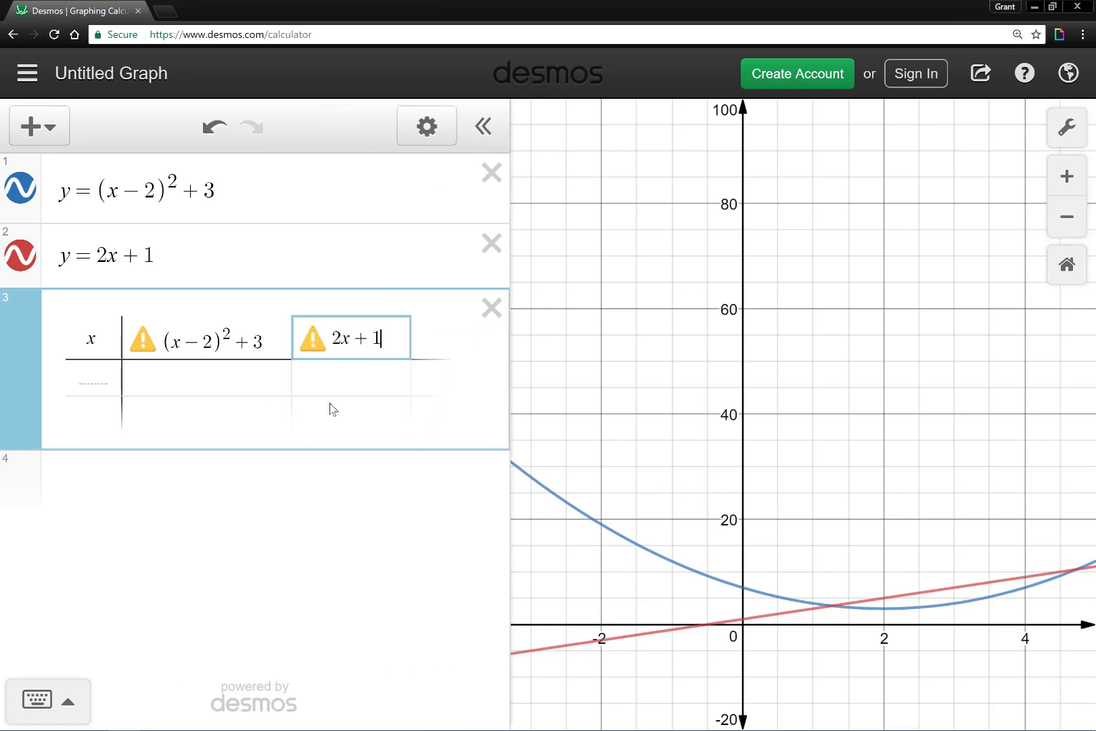
# - Fill the table's x column with the values 0, 1, 2, 2.5, 2.6 and 3
pyautogui.click(98, 379)
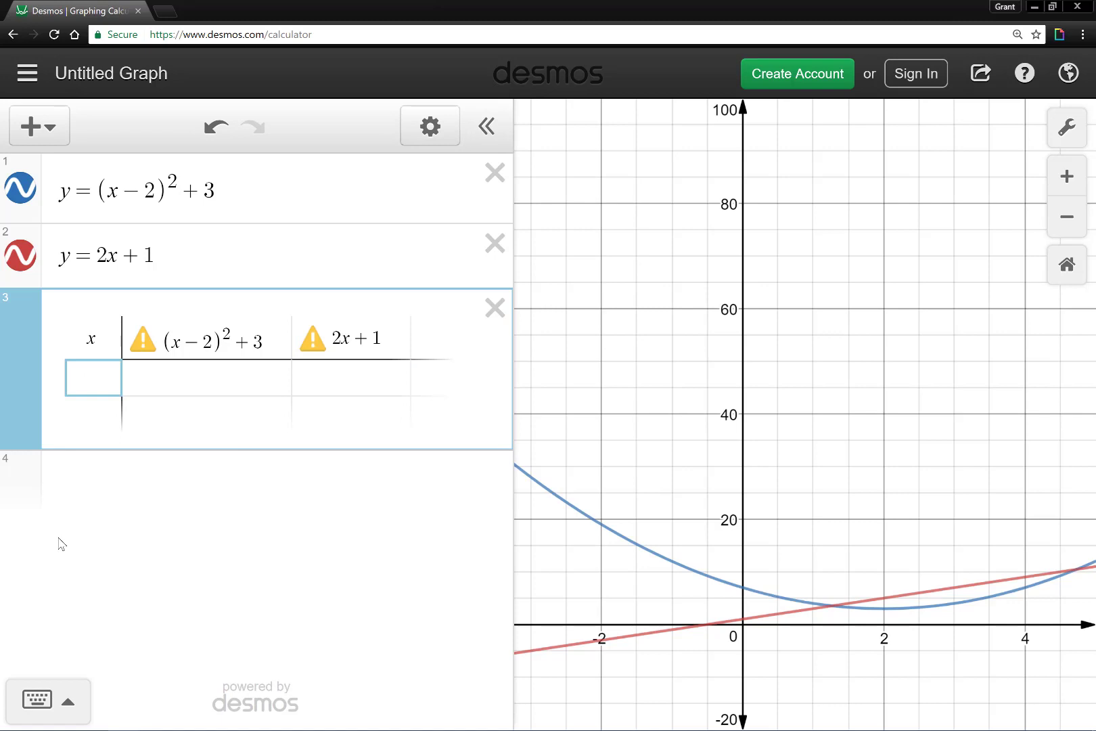
pyautogui.write('0')
pyautogui.press('Return')
pyautogui.write('1')
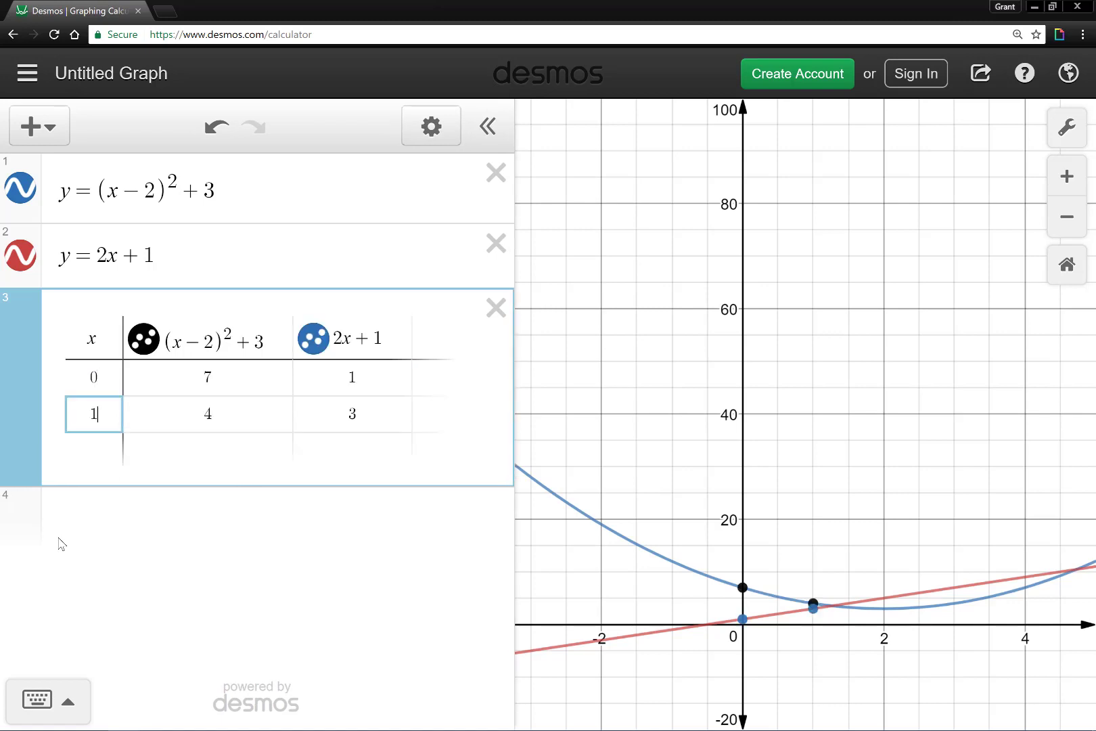
pyautogui.press('Return')
pyautogui.write('2')
pyautogui.press('Return')
pyautogui.write('2')
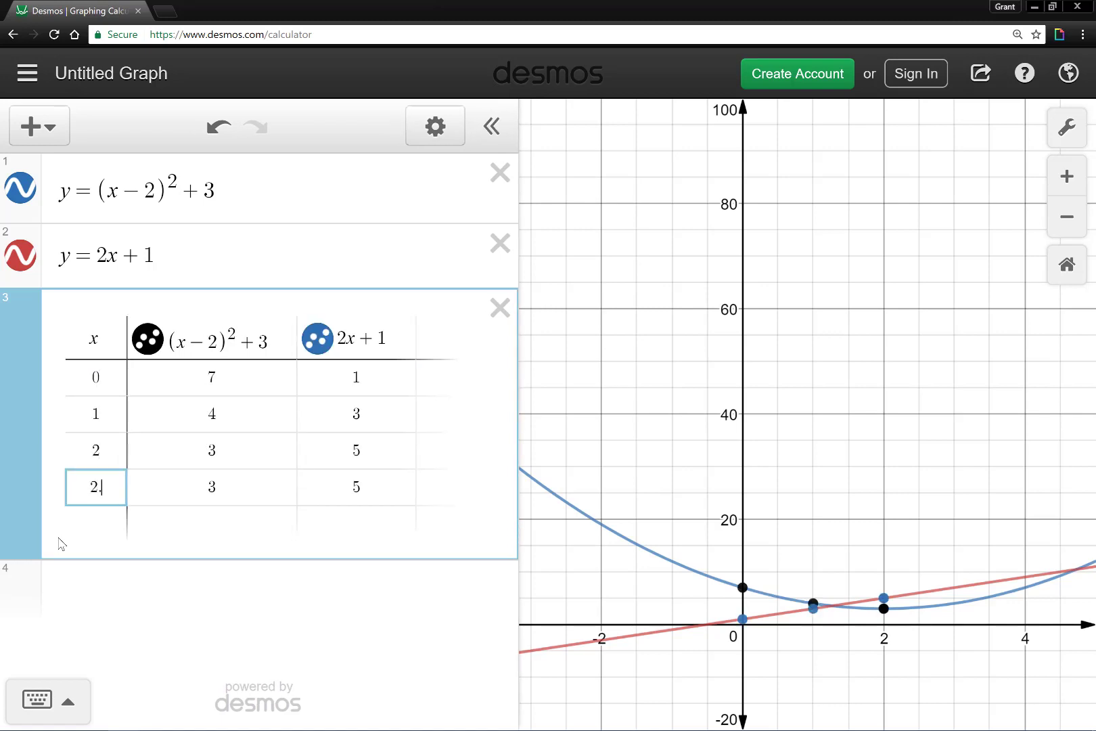
pyautogui.write('.5')
pyautogui.press('Return')
pyautogui.write('2.6')
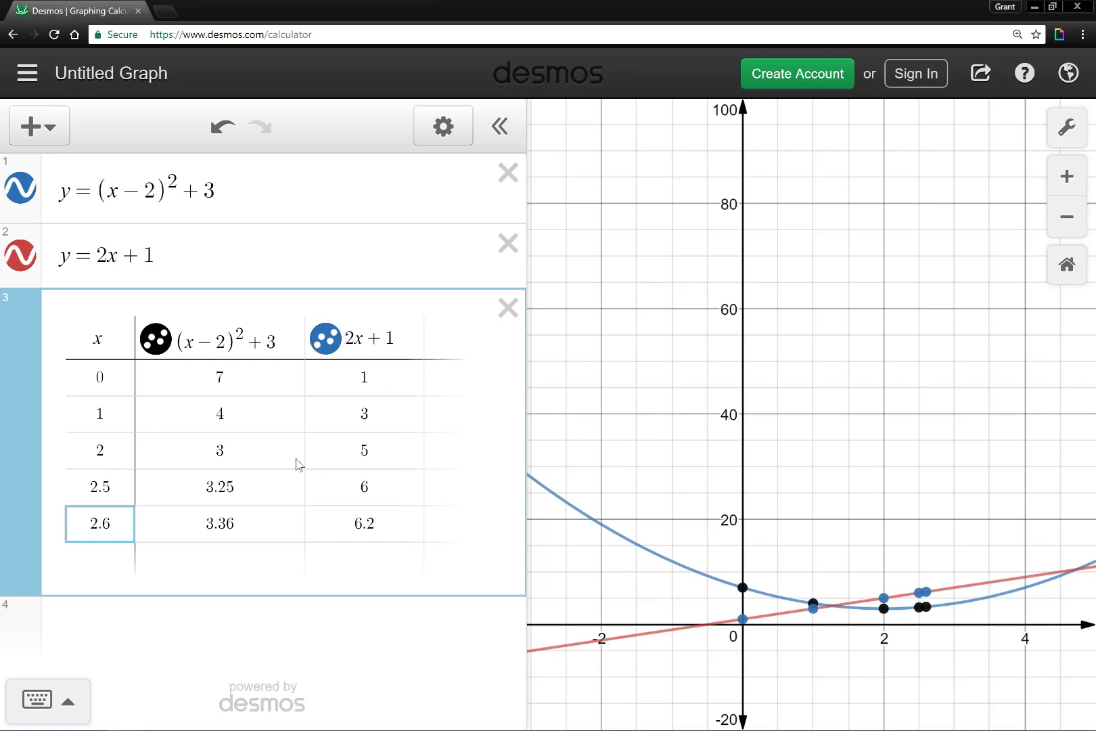
pyautogui.click(102, 563)
pyautogui.write('3')
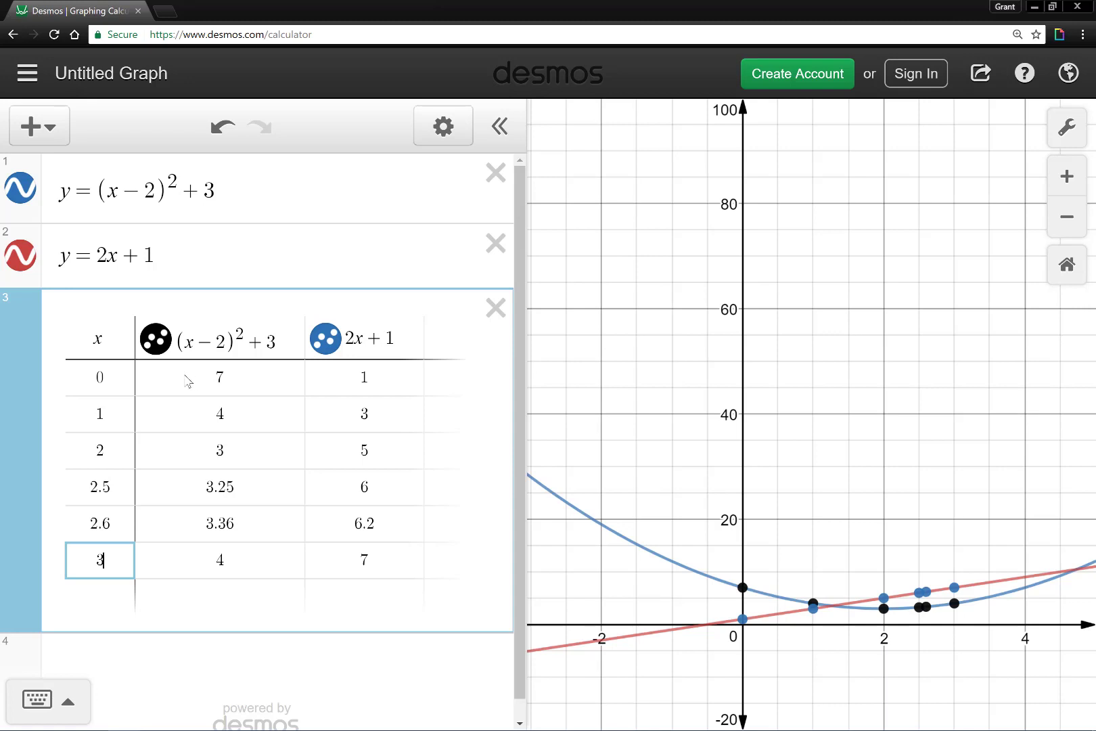
# - Delete the table of values from the expression list
pyautogui.click(496, 310)
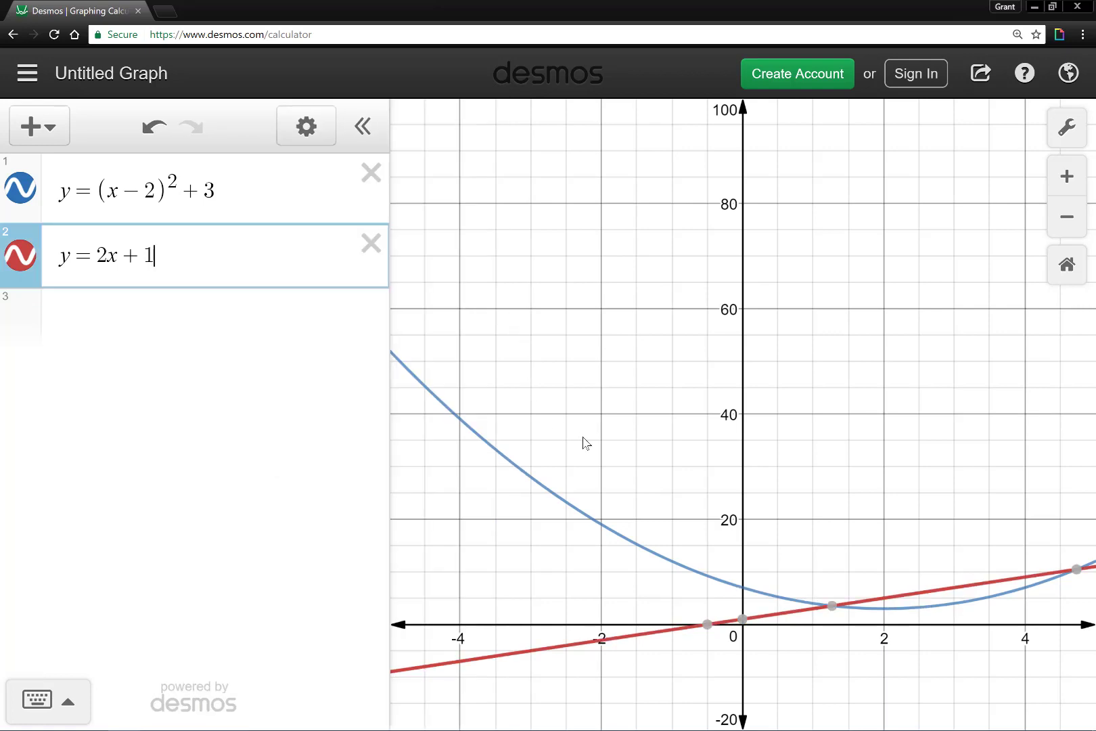
pyautogui.moveTo(582, 442); pyautogui.dragTo(522, 354)
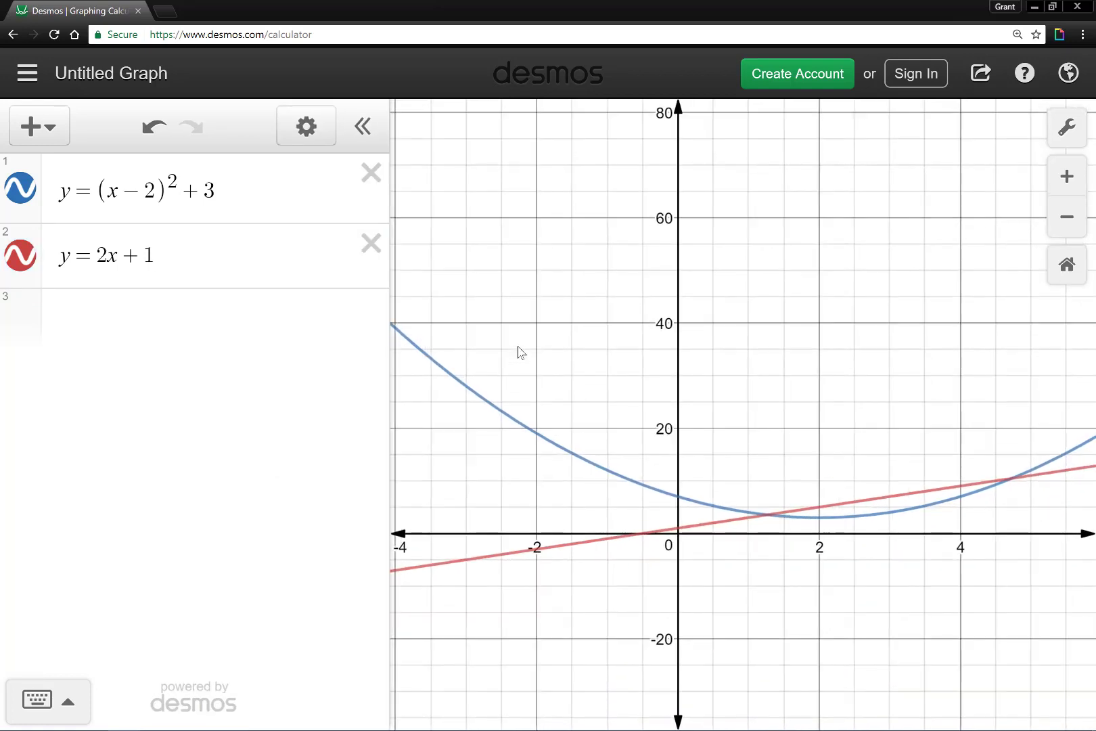